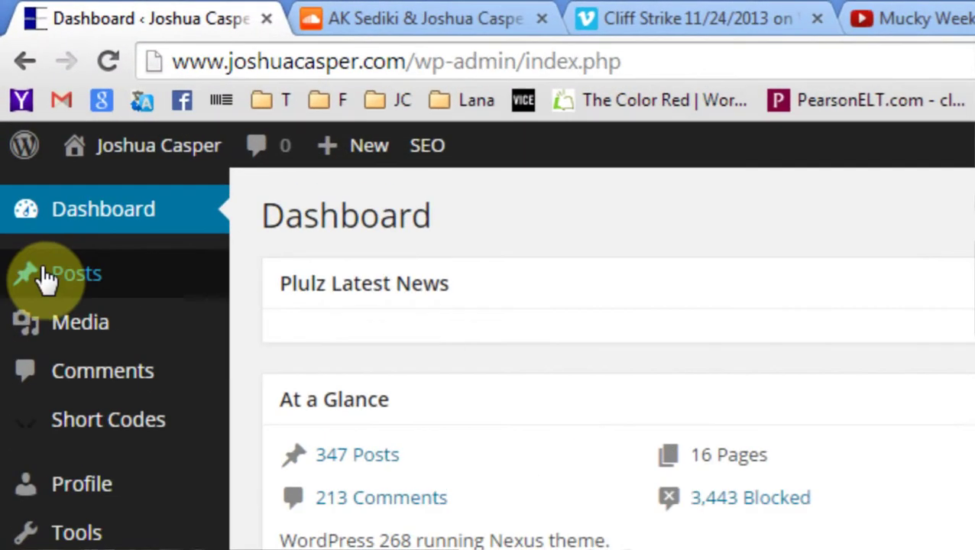
- Create a new post titled TEST and place the cursor in its empty body
mouse_move(32, 199)
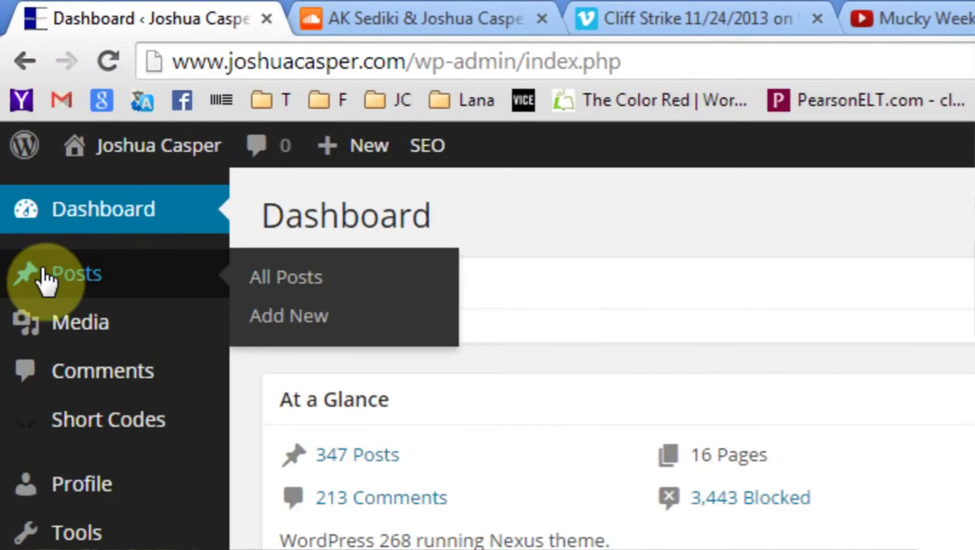
click(273, 322)
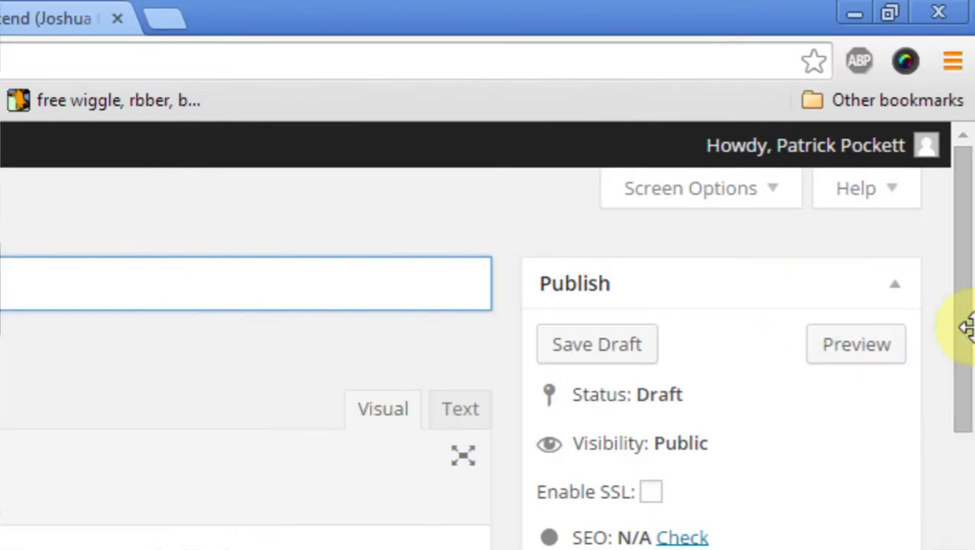
drag(966, 327, 965, 535)
drag(967, 191, 952, 135)
scroll(653, 149, up, 2)
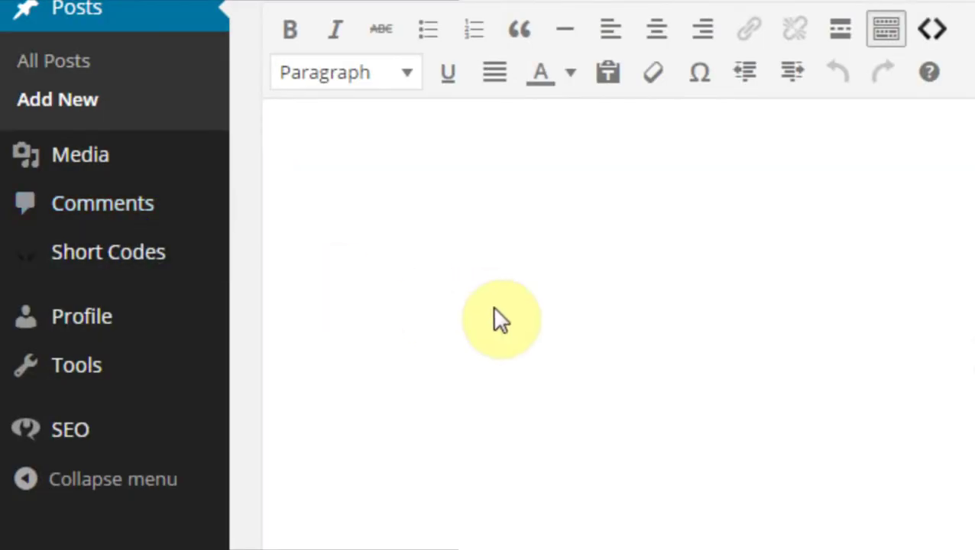
scroll(504, 409, up, 2)
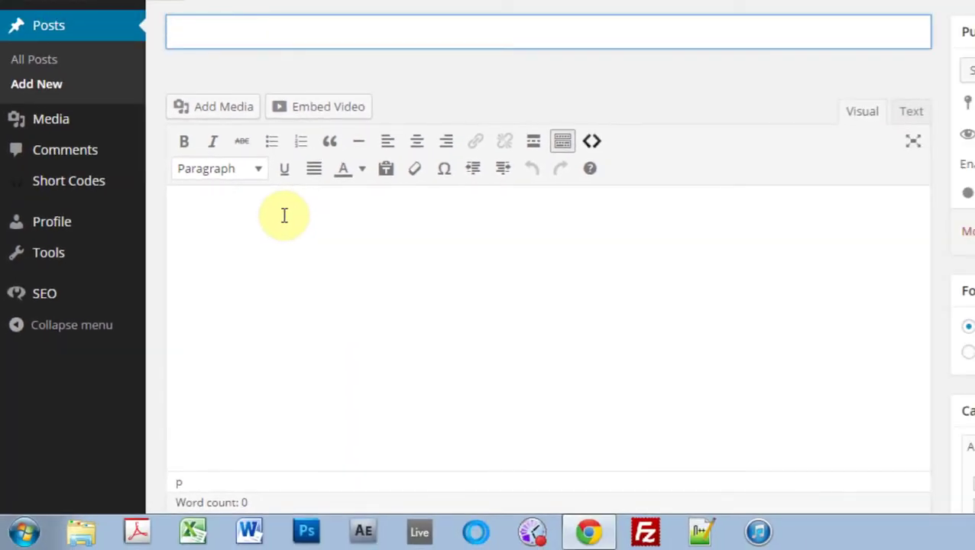
text(TEST)
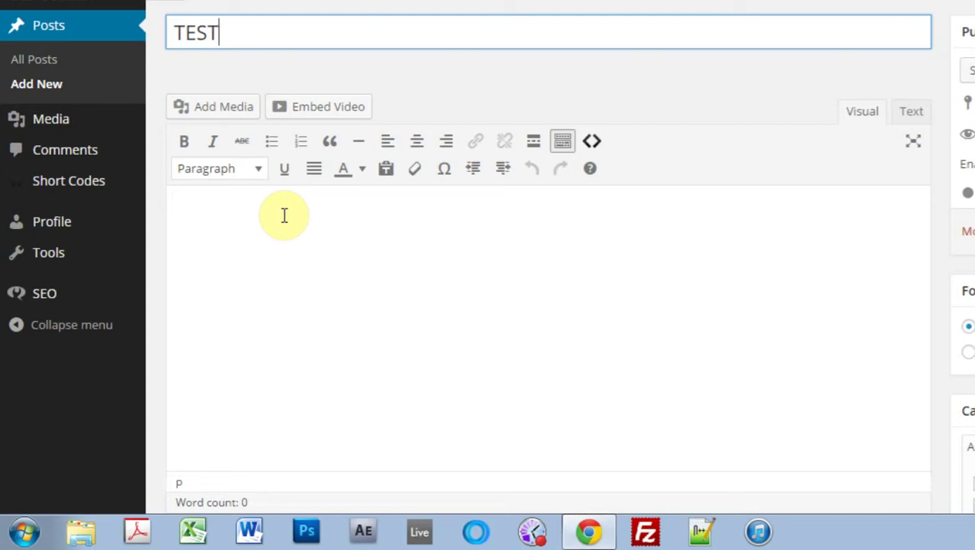
click(244, 269)
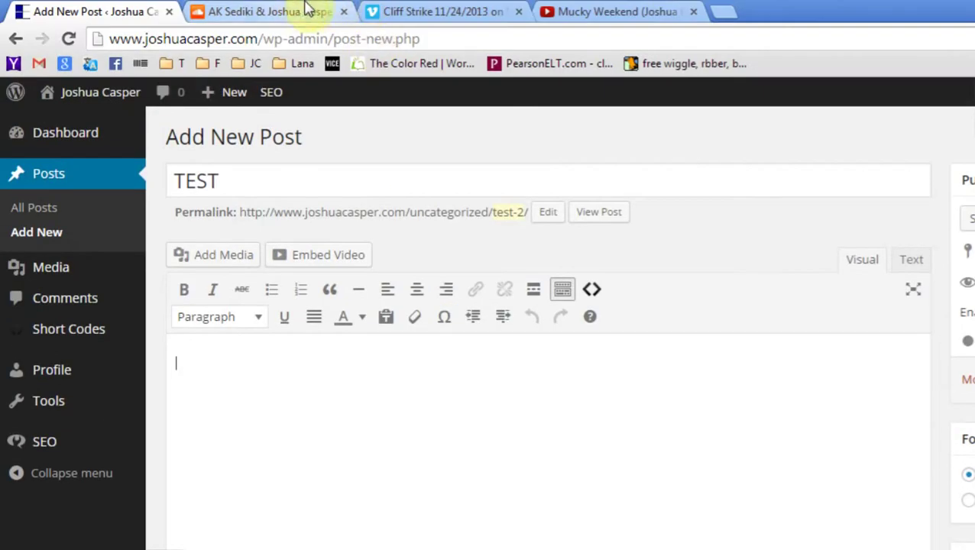
- Open the SoundCloud track's Share embed options and compare the player styles
click(302, 10)
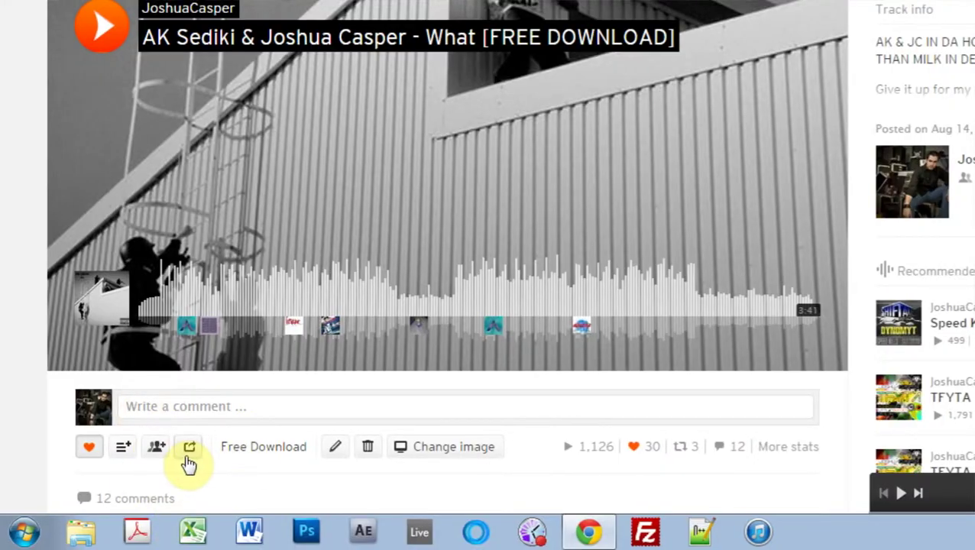
click(189, 448)
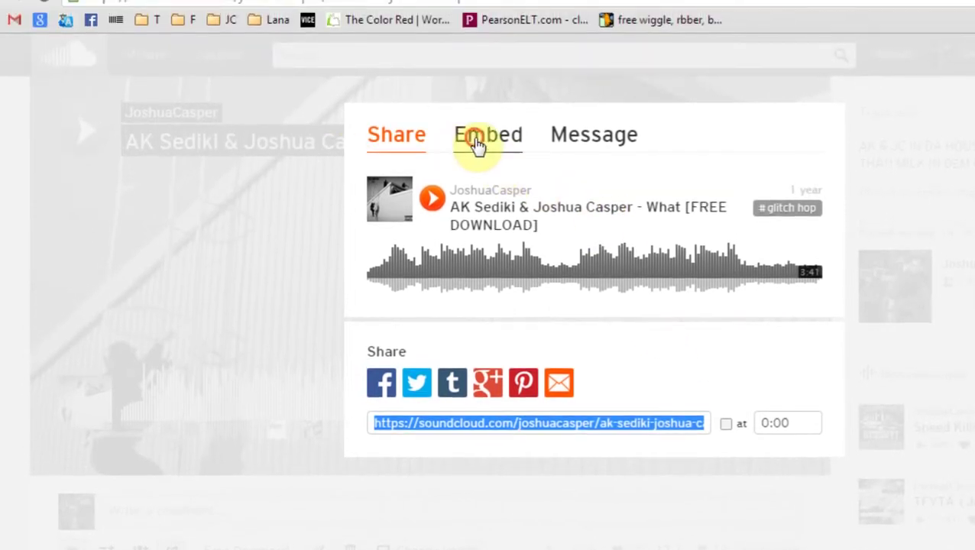
click(481, 66)
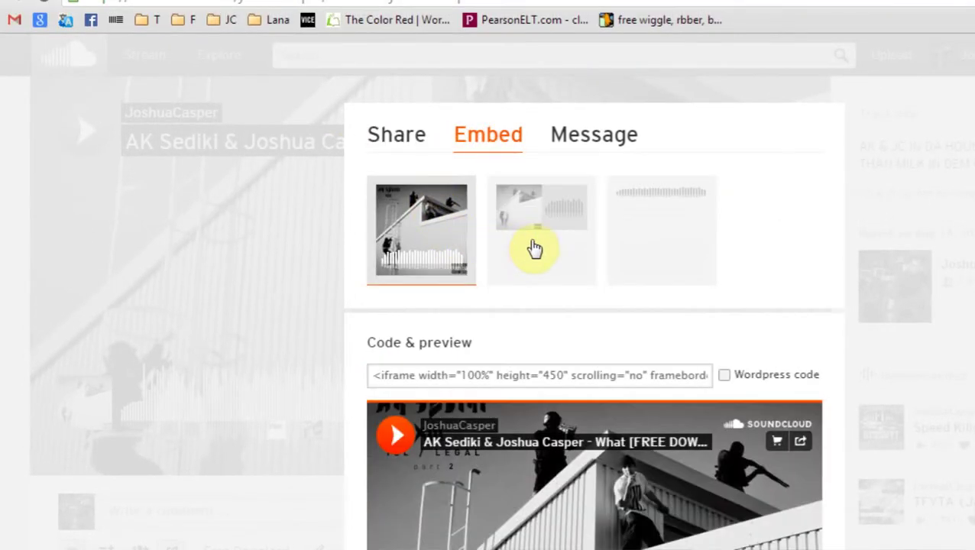
click(659, 239)
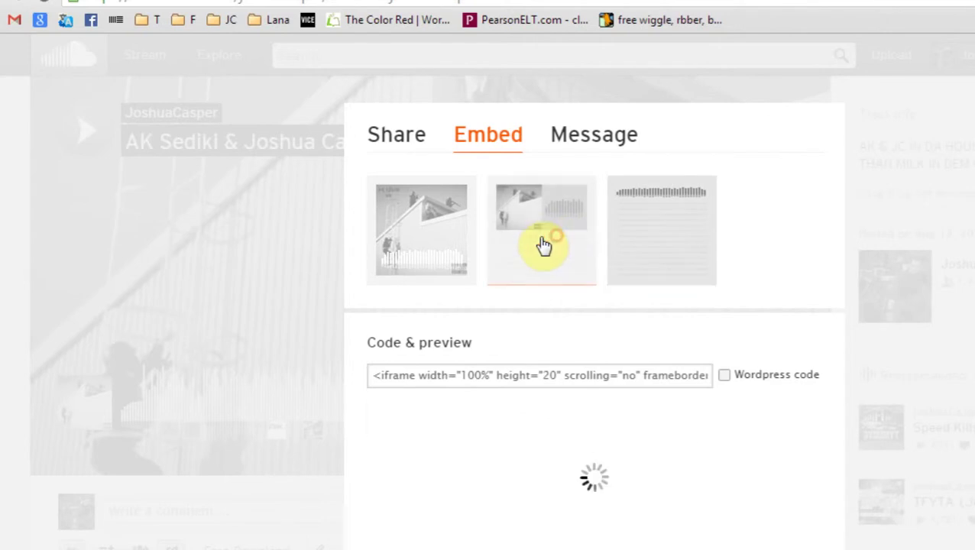
click(557, 235)
click(457, 246)
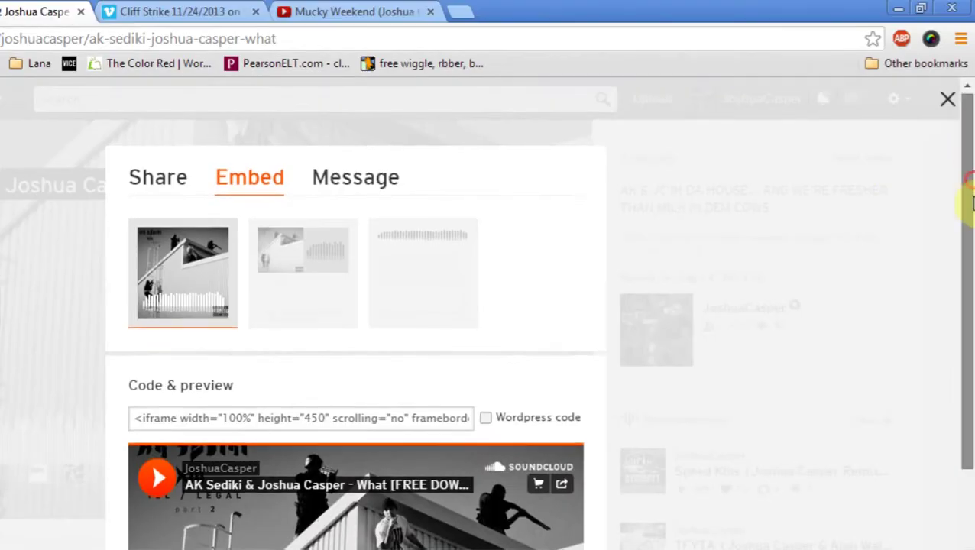
drag(965, 200, 962, 290)
- Choose the medium waveform player (height 166), switch to Wordpress code, and select the shortcode
click(277, 131)
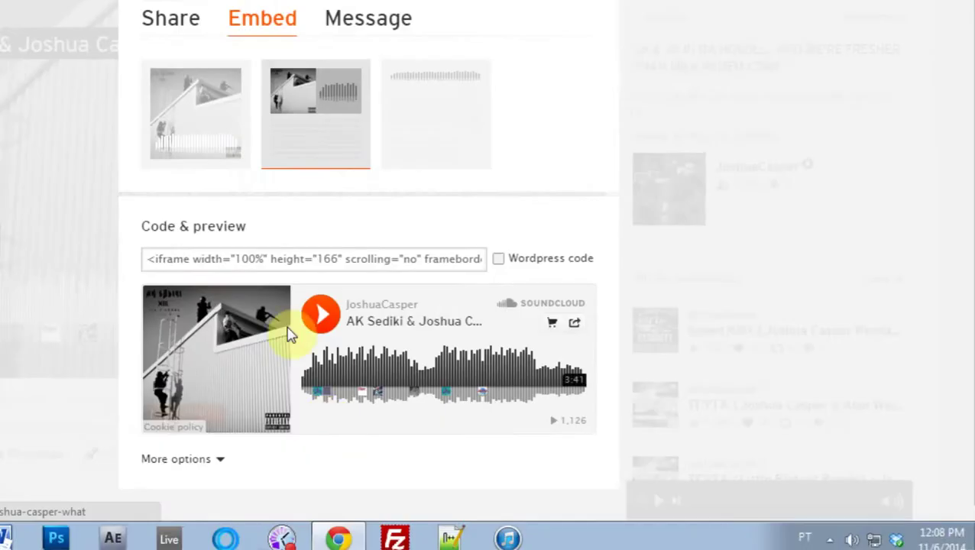
click(454, 91)
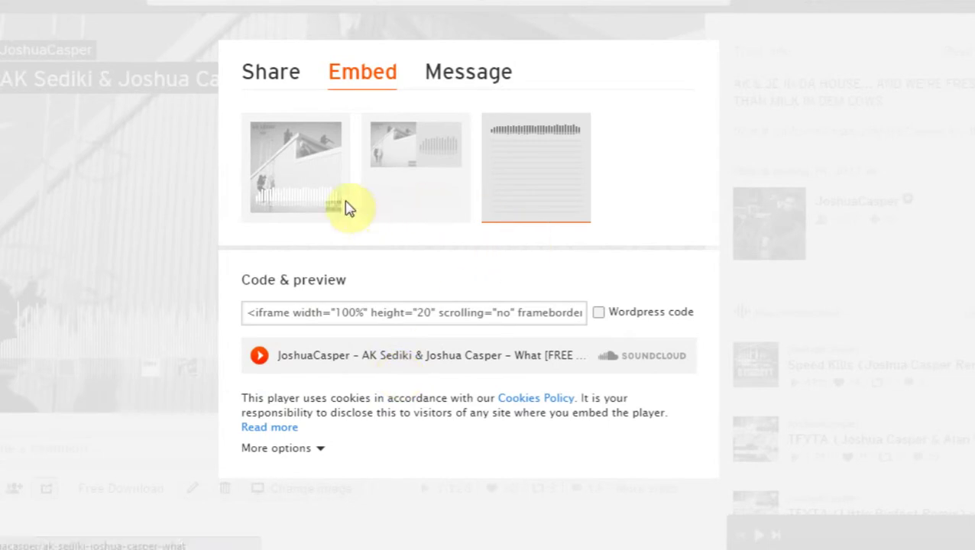
click(403, 174)
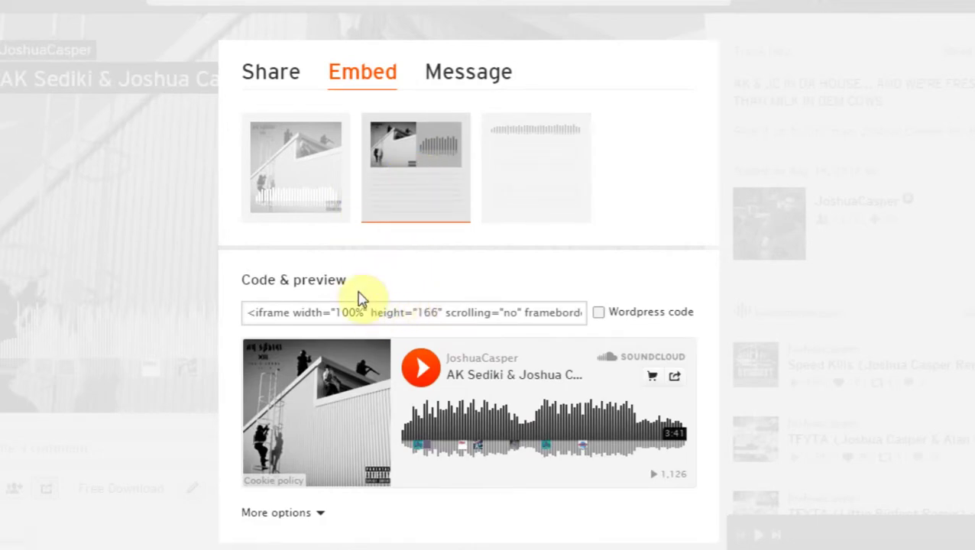
click(600, 313)
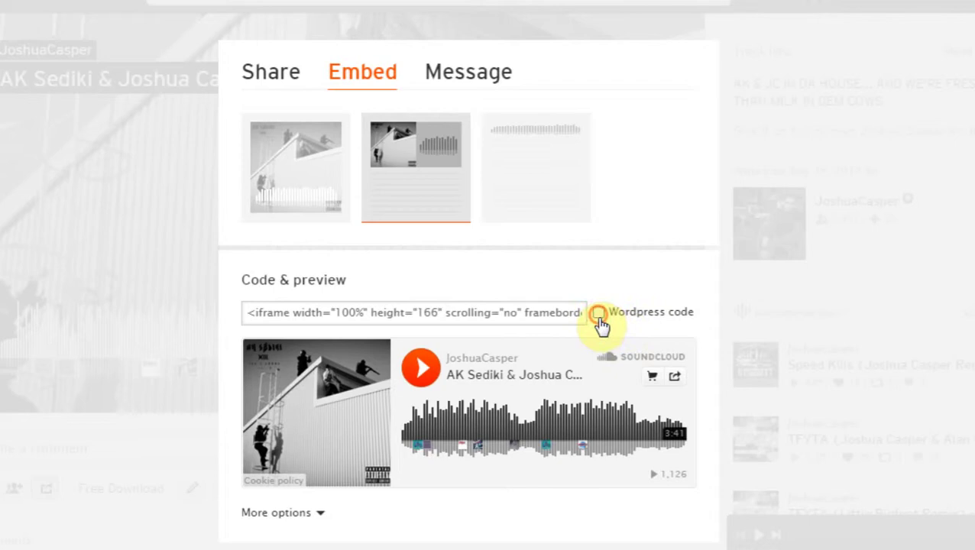
click(278, 314)
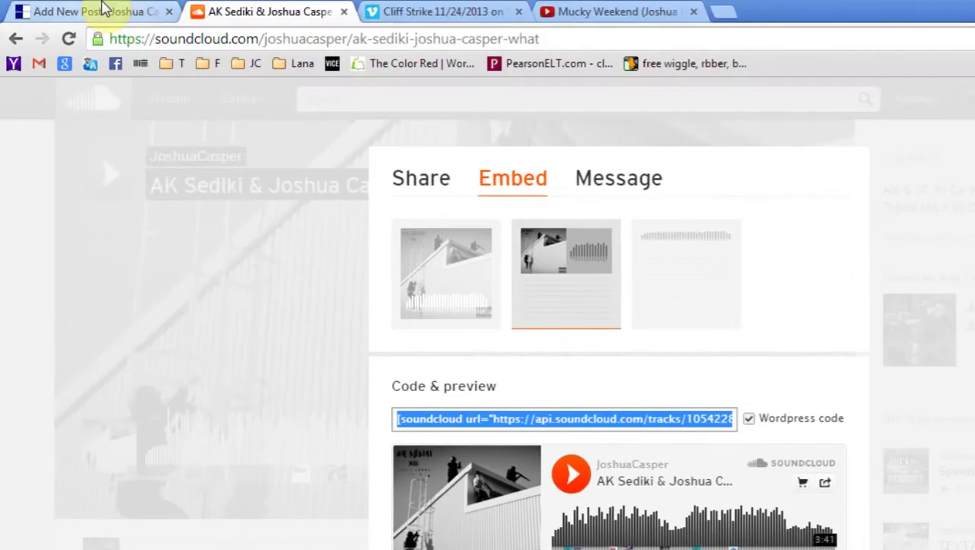
- Paste the SoundCloud shortcode into the TEST post body and preview the embedded player
click(103, 11)
click(265, 413)
text([soundcloud url="https://api.soundcloud.com/tracks/105422872" params="color=ff5500&auto_play=false&hide_related=false&show_comments=true&show_user=true&show_reposts=false" width="100%" height="166" iframe="true" /])
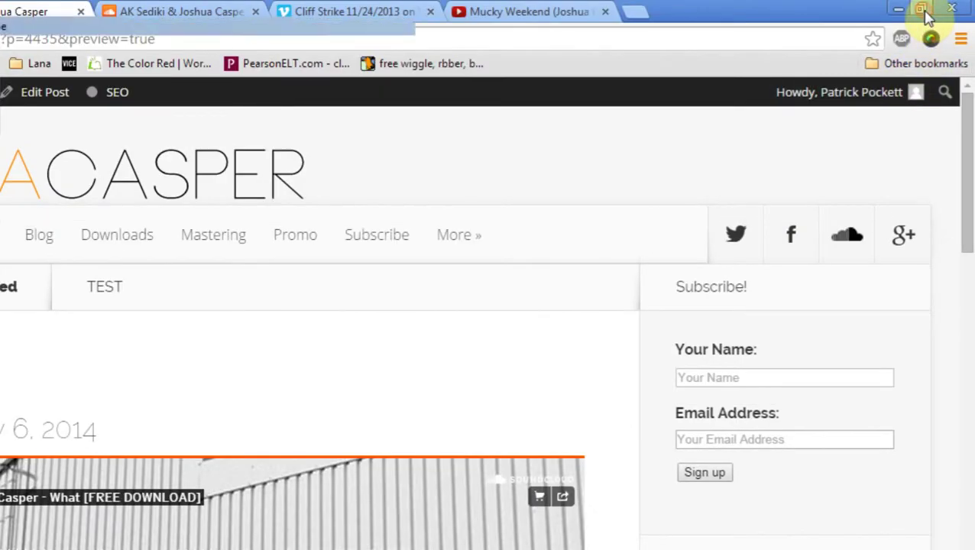
click(932, 37)
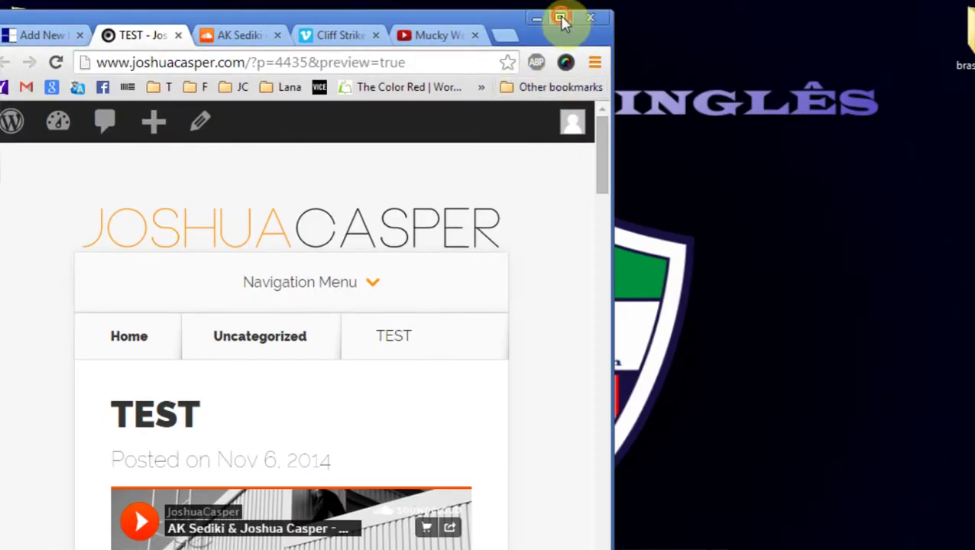
double_click(561, 18)
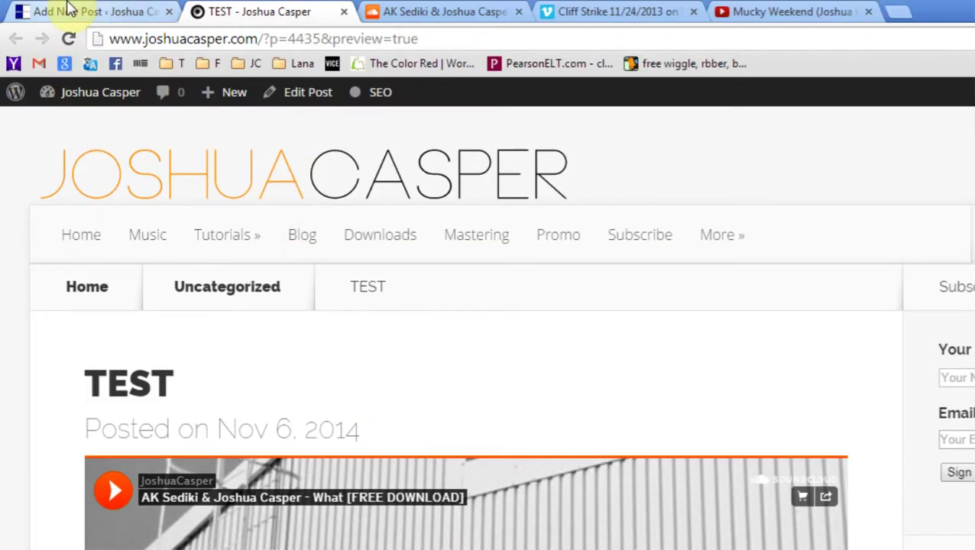
- Select the Mucky Weekend YouTube video's address, then return to the post after the SoundCloud shortcode
click(81, 11)
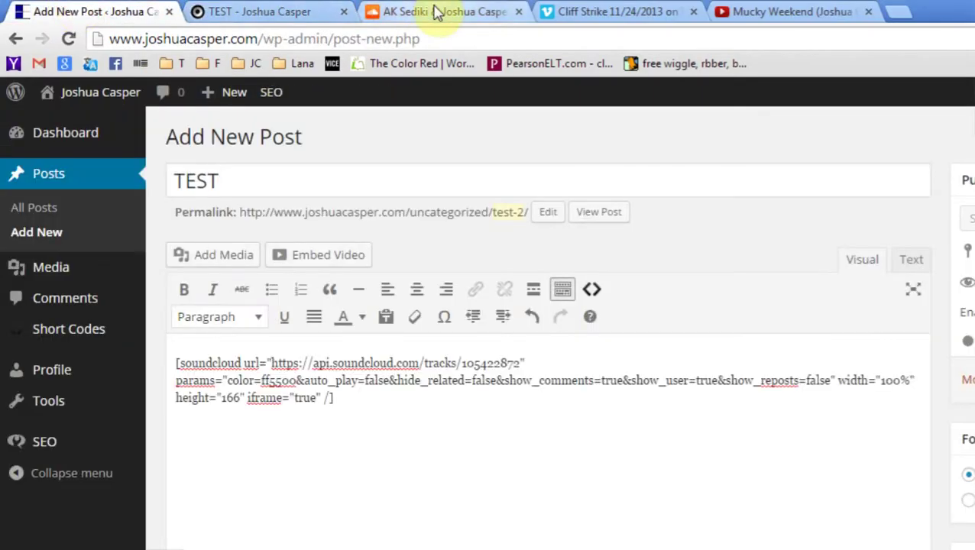
click(721, 12)
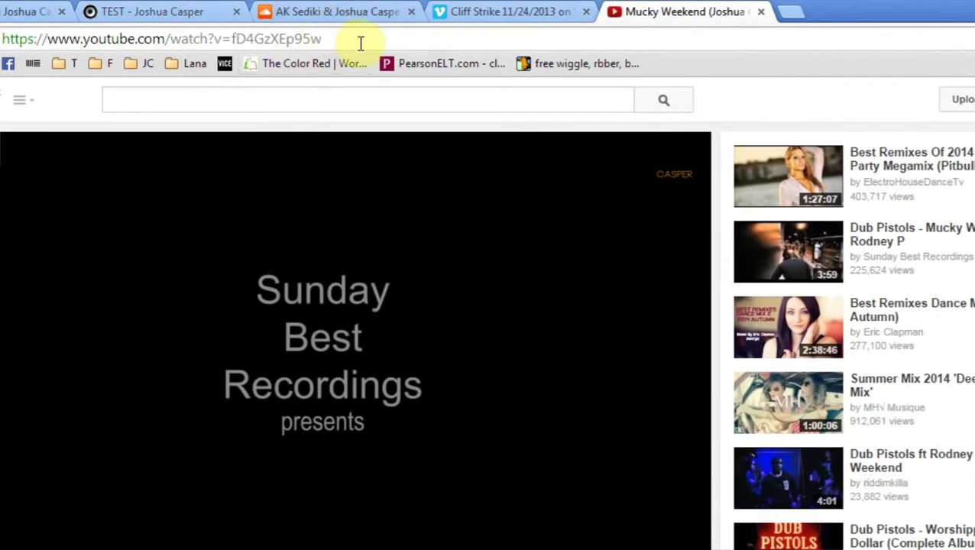
drag(336, 38, 39, 59)
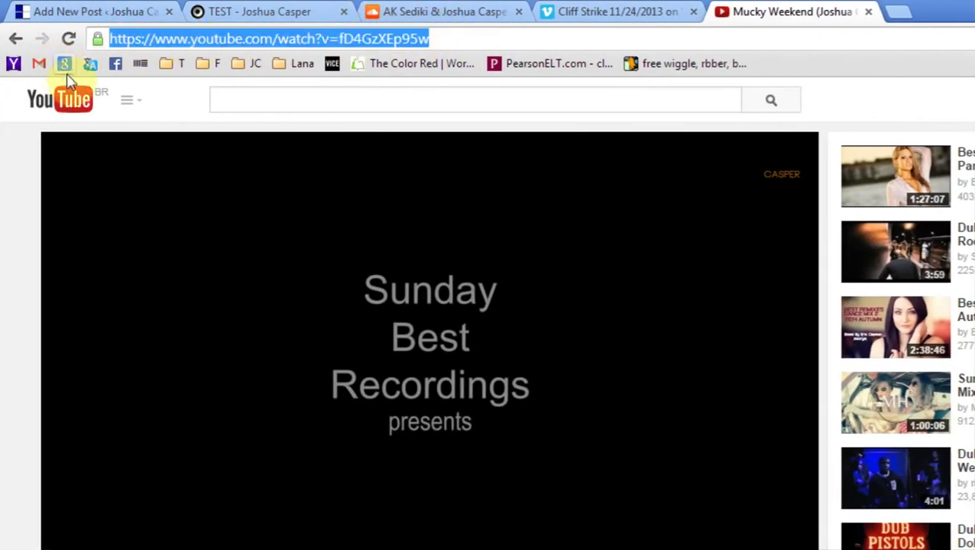
click(118, 9)
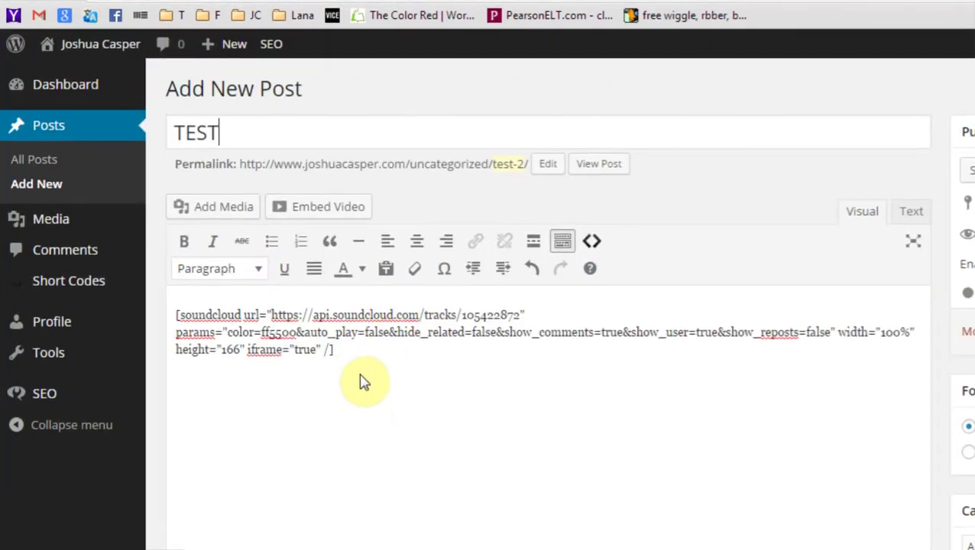
click(355, 392)
- On a new line, insert a video shortcode from the pasted Mucky Weekend YouTube address
key(Return)
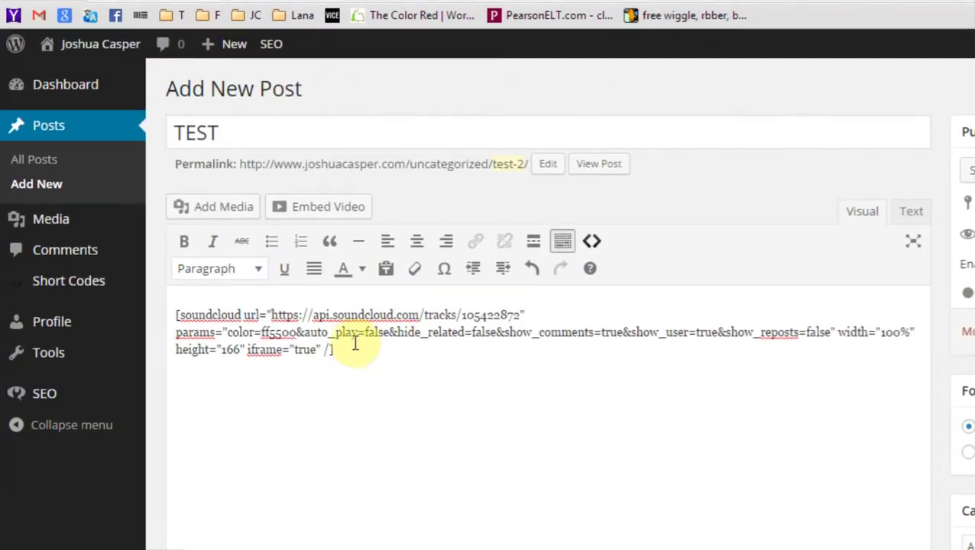
click(318, 220)
click(354, 214)
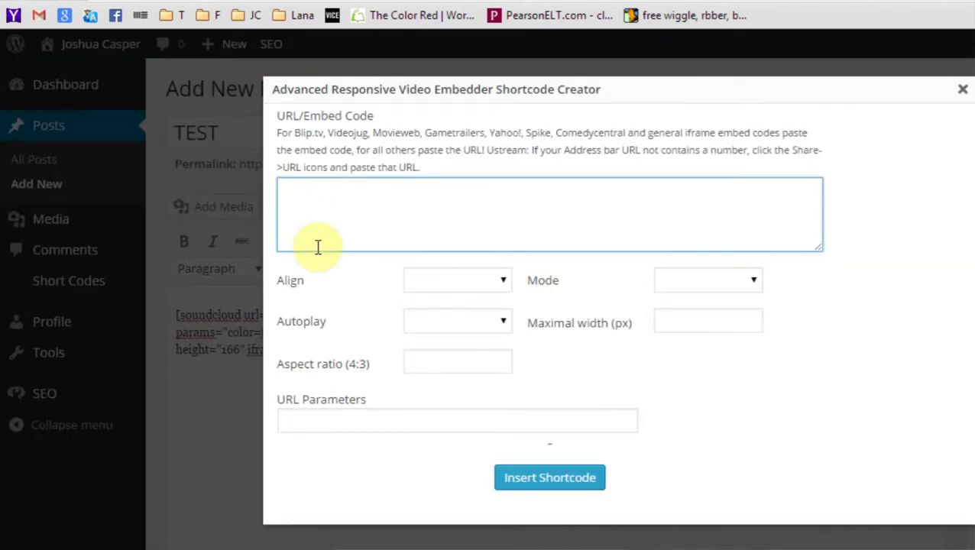
text(https://www.youtube.com/watch?v=fD4GzXEp95w)
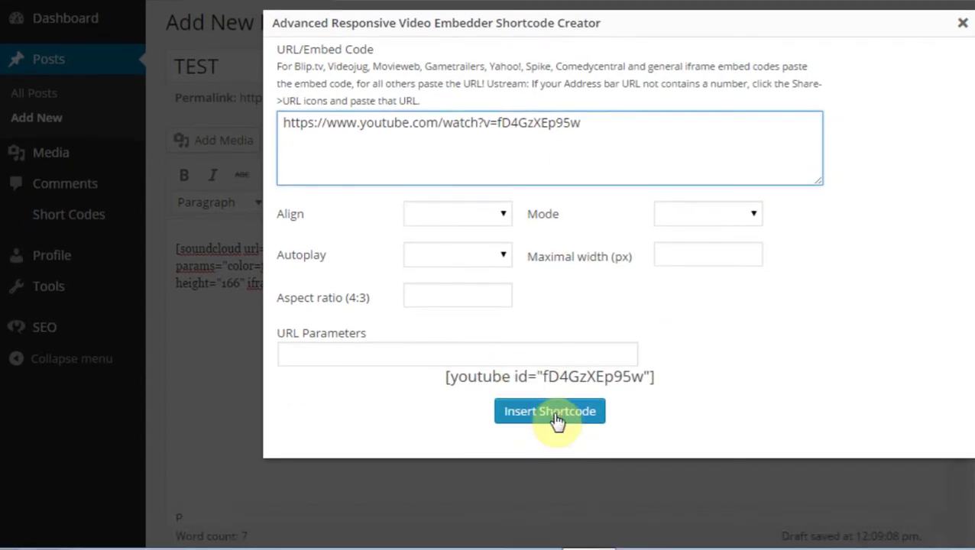
click(553, 469)
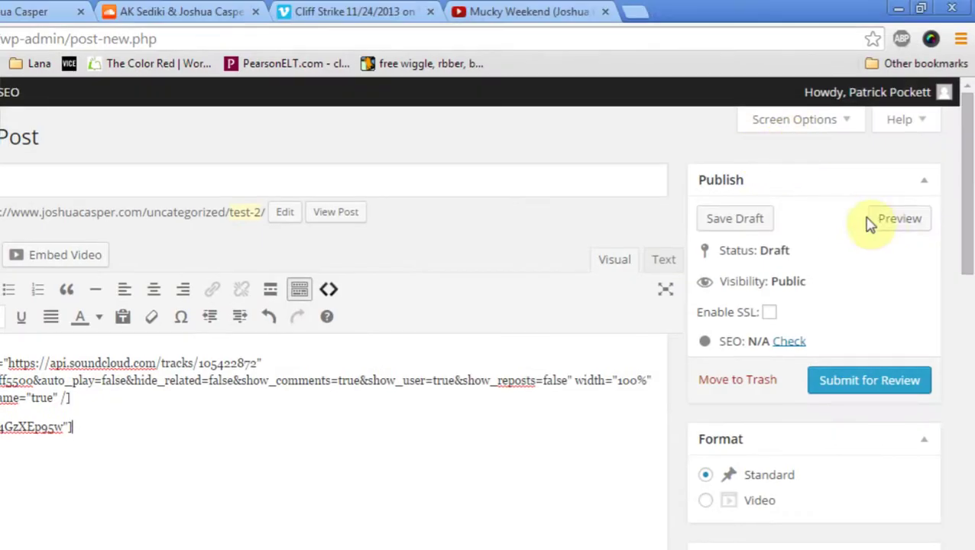
- Preview the draft and scroll to see the YouTube player below the SoundCloud one
click(880, 222)
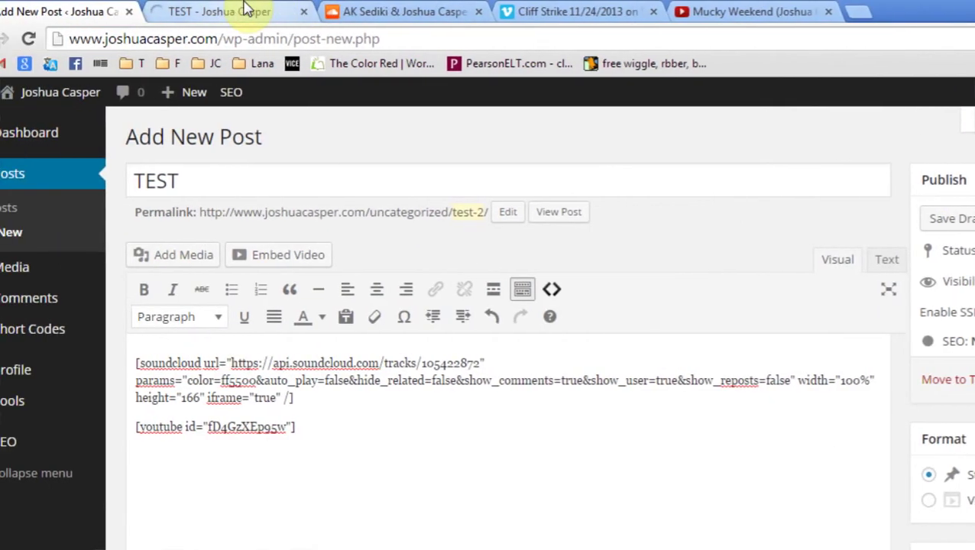
click(243, 10)
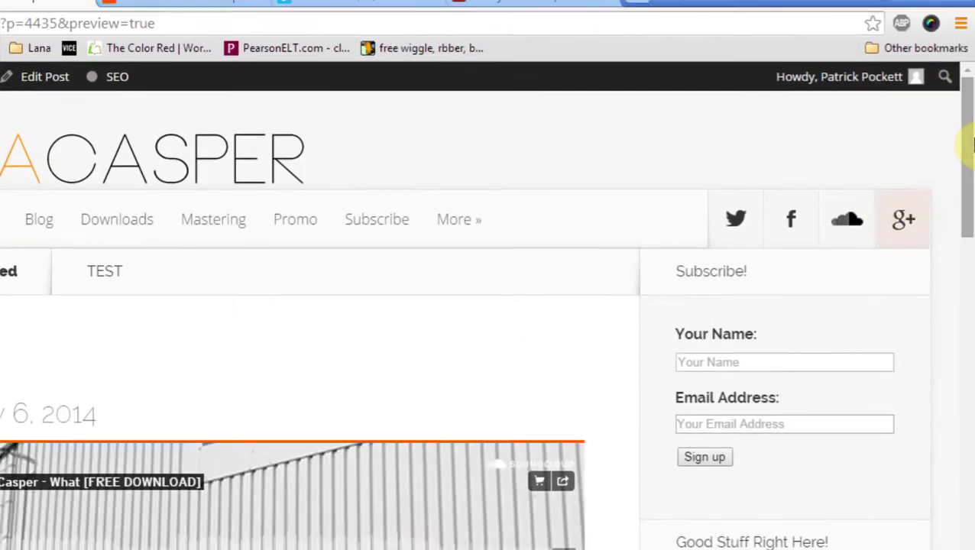
drag(969, 77, 969, 115)
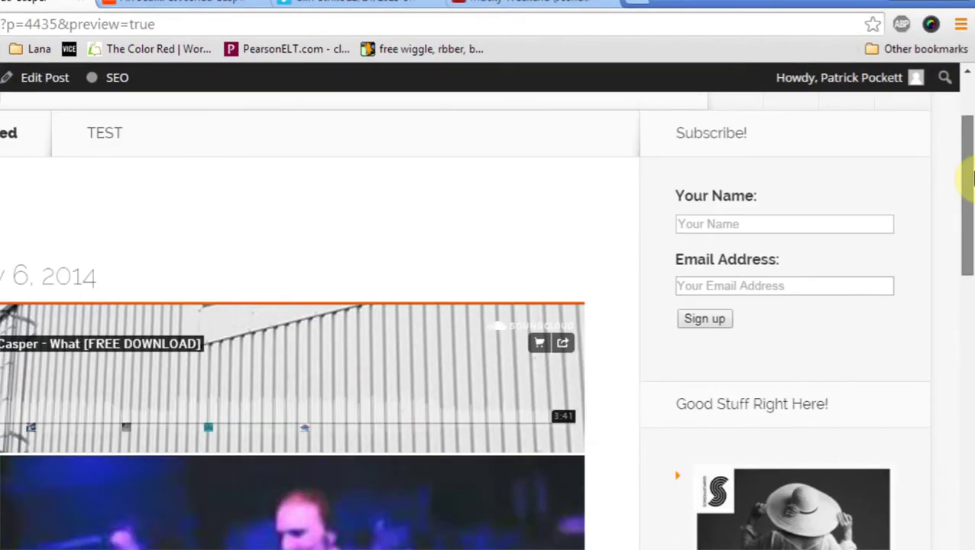
drag(970, 177, 964, 237)
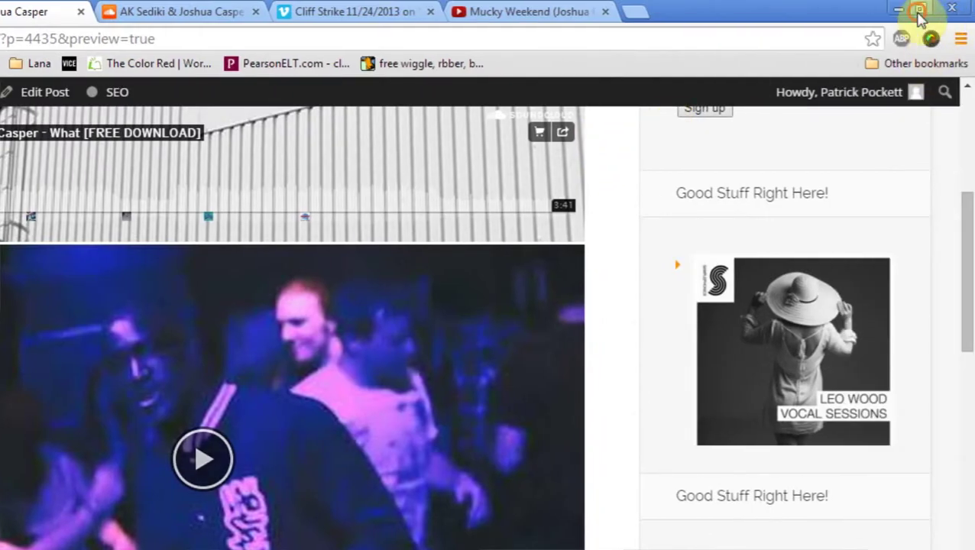
click(940, 11)
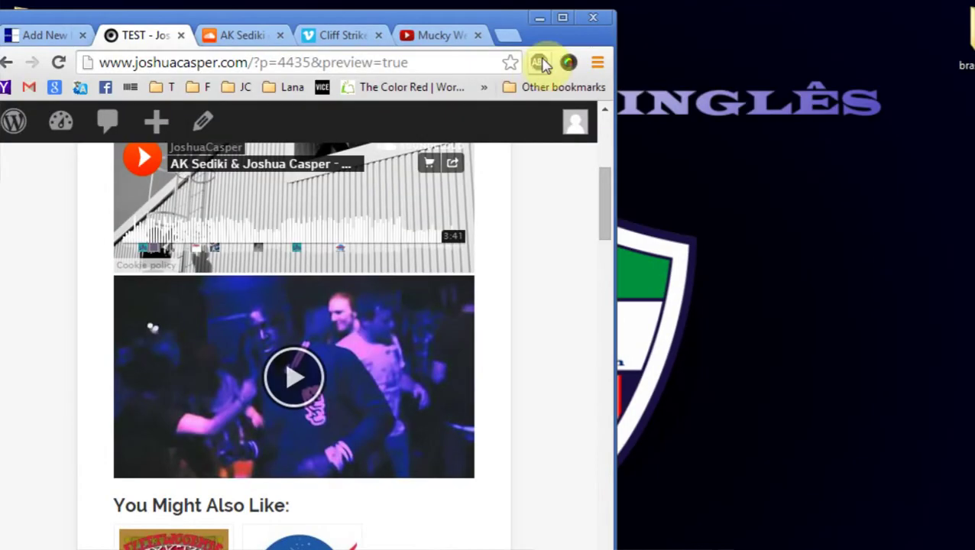
click(365, 17)
- Copy the Cliff Strike Vimeo video's address and place the cursor below the YouTube shortcode
scroll(697, 389, up, 3)
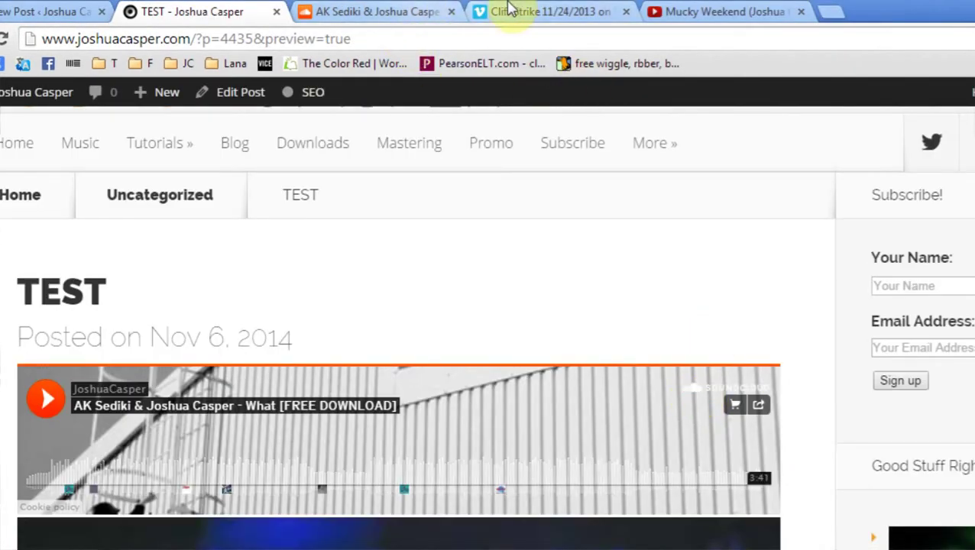
click(567, 8)
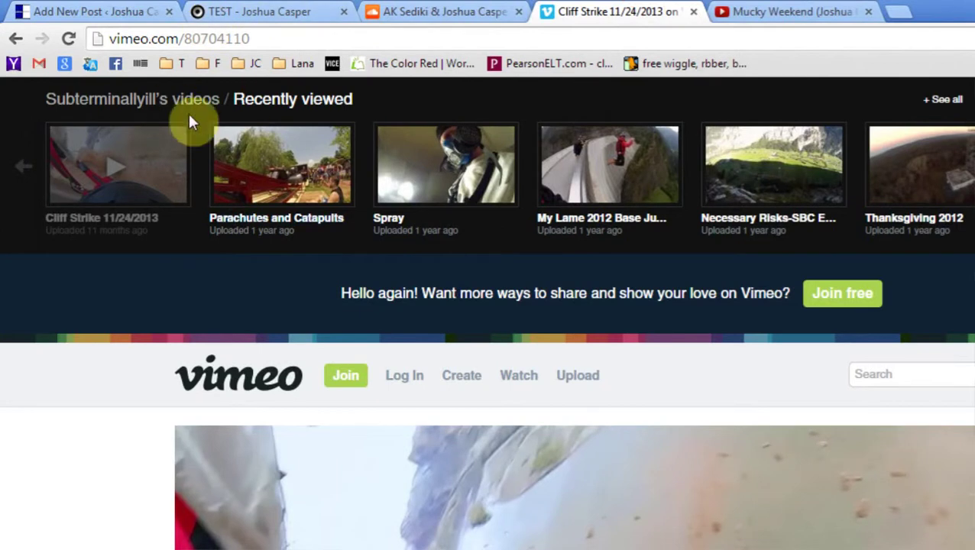
click(248, 35)
key(ctrl+c)
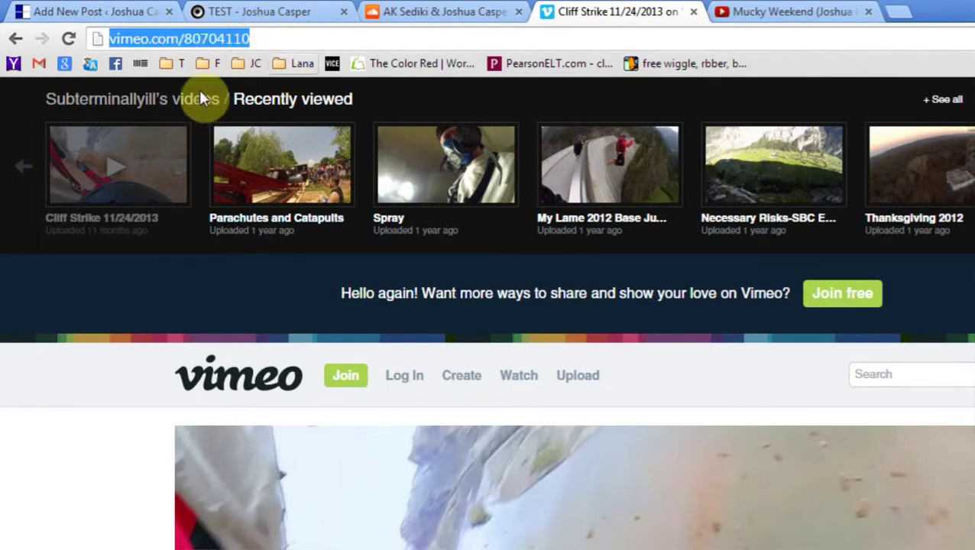
click(126, 12)
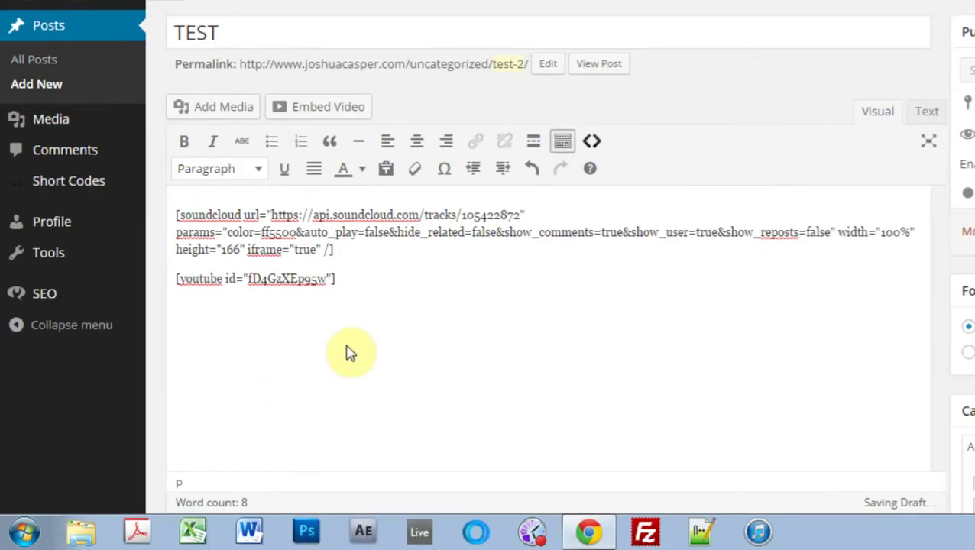
click(341, 331)
- Replace the old YouTube address with the Vimeo link and insert the [vimeo id="80704110"] shortcode
click(313, 108)
click(625, 137)
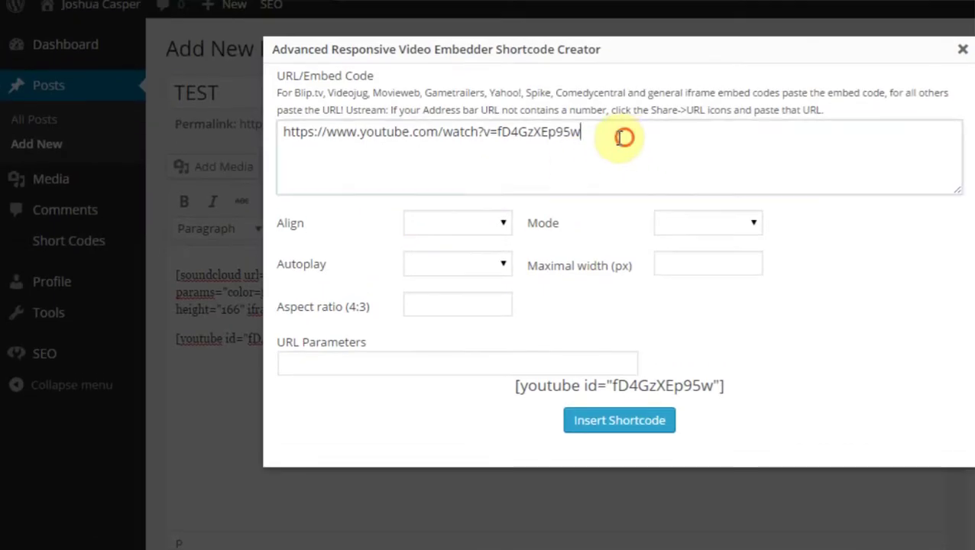
key(ctrl+a)
key(BackSpace)
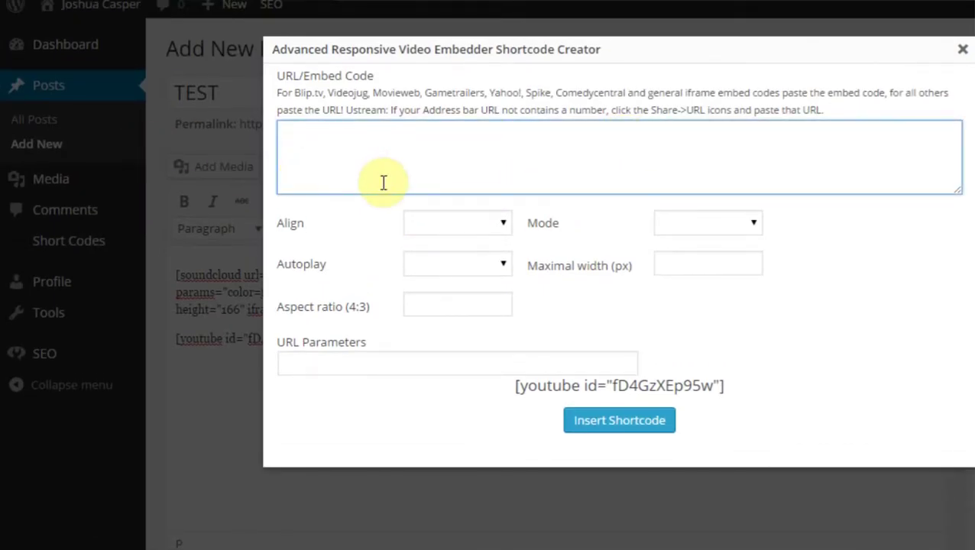
key(ctrl+v)
click(587, 426)
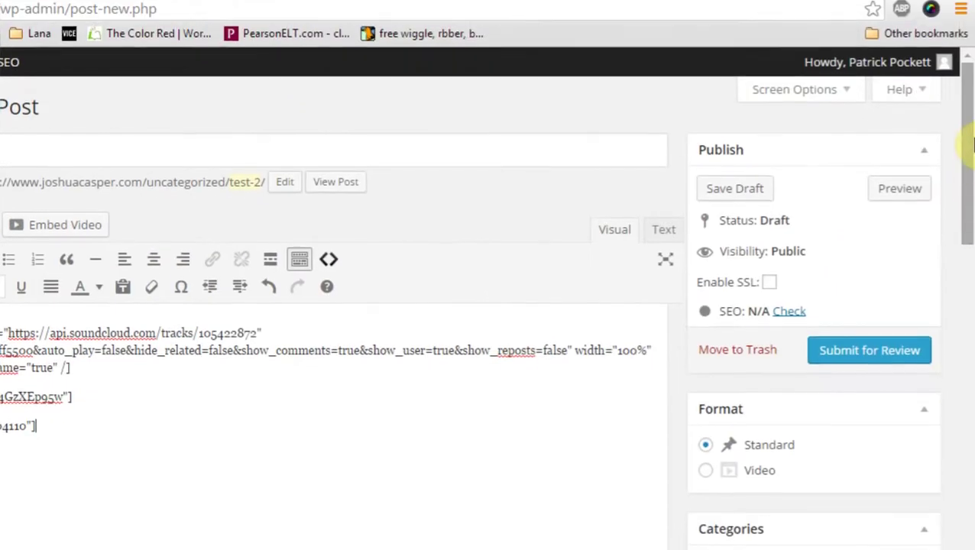
- Scroll down the post editor toward the Featured Image box
drag(969, 141, 951, 332)
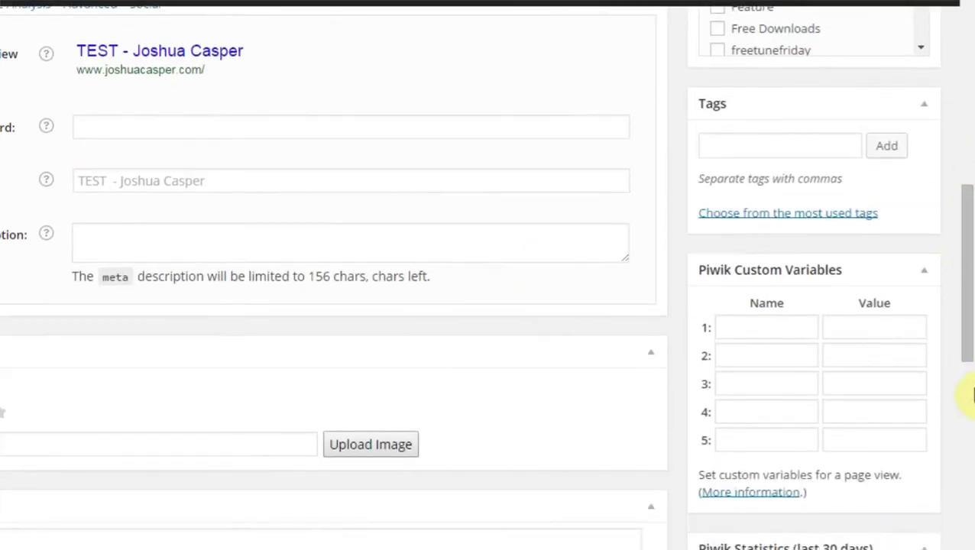
click(967, 470)
drag(967, 459, 967, 399)
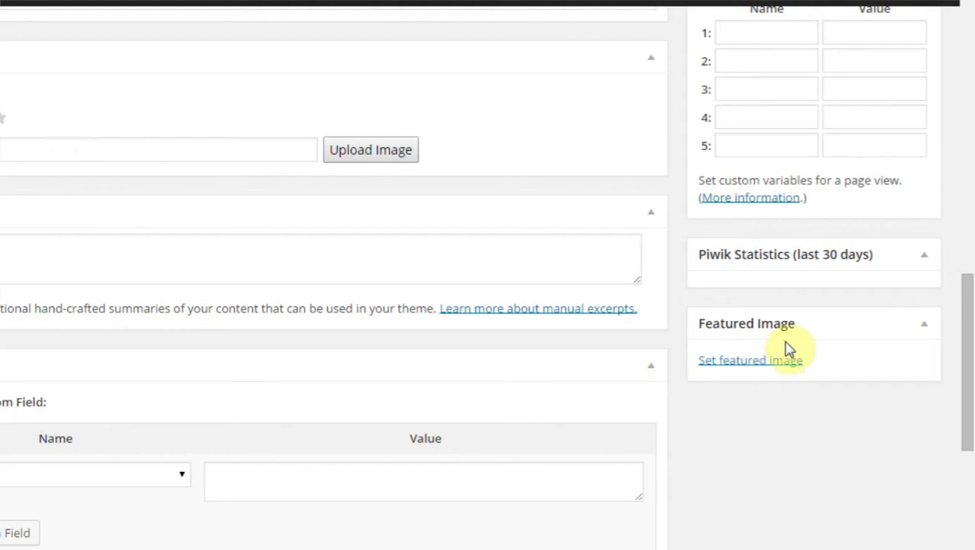
- Open the featured image chooser and browse library images, trying the Fleetwood Mac and Cybernetics pictures
click(767, 364)
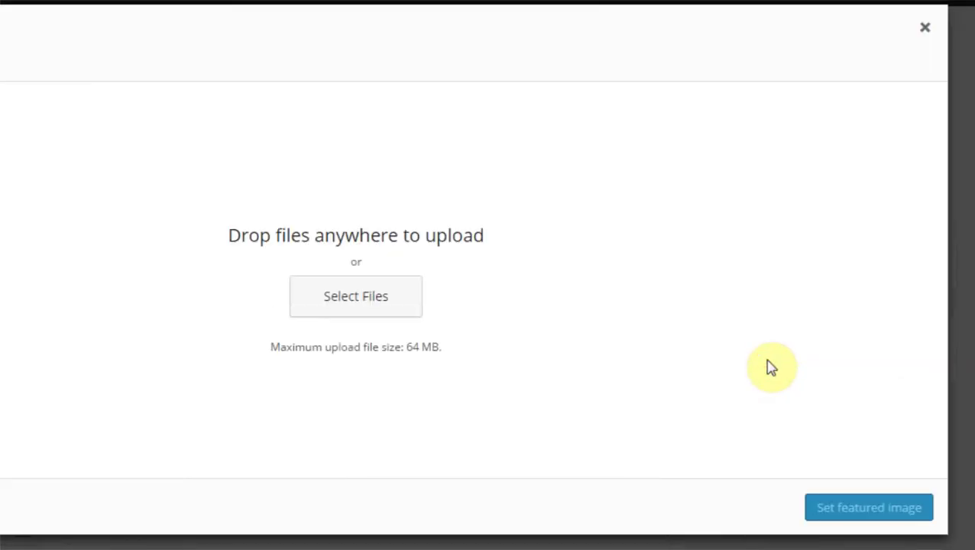
click(177, 144)
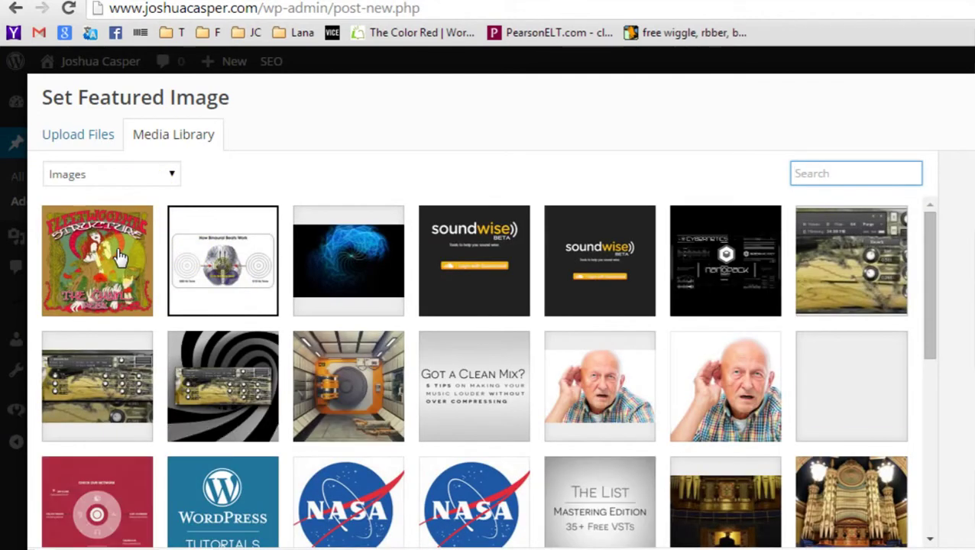
click(111, 258)
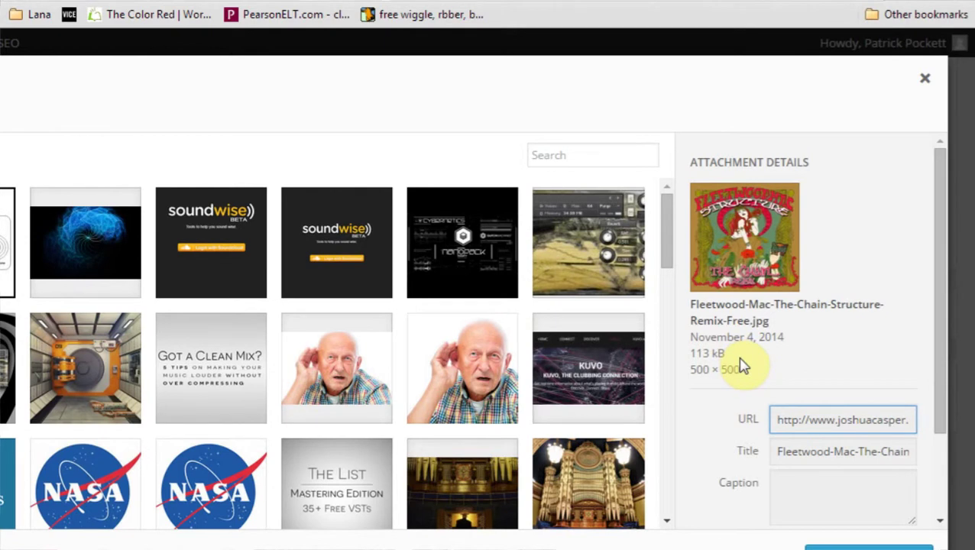
click(434, 266)
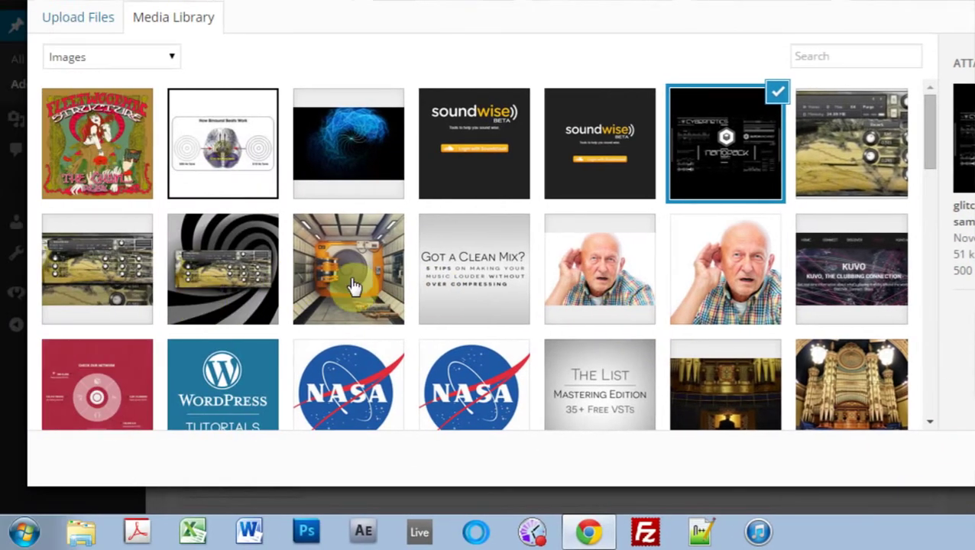
scroll(282, 195, down, 2)
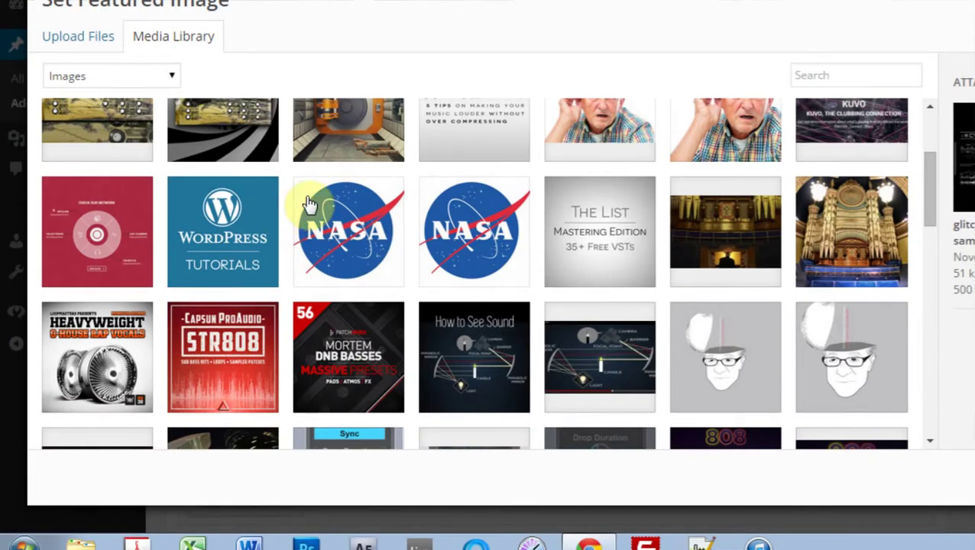
scroll(645, 268, down, 2)
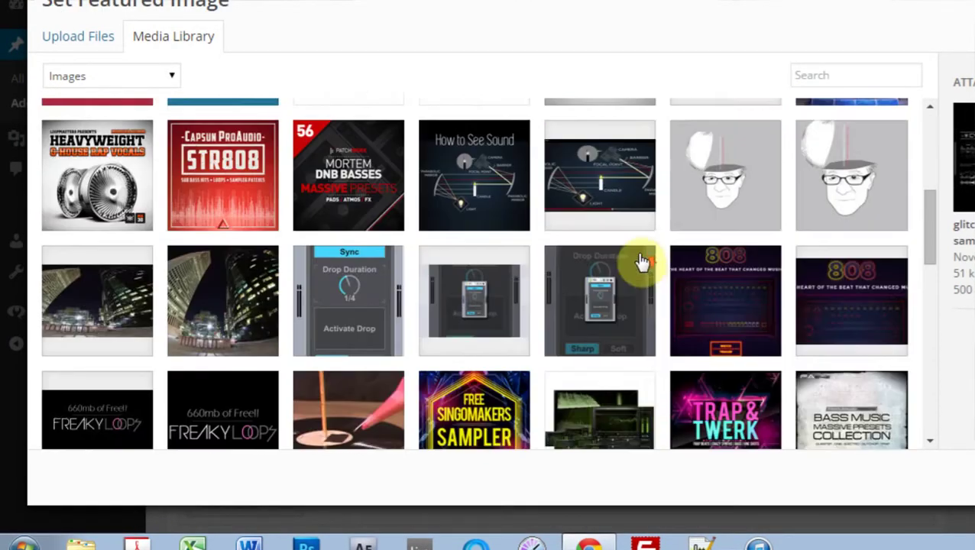
- Select the How to See Sound image, copy its full URL, and close the media library
click(635, 177)
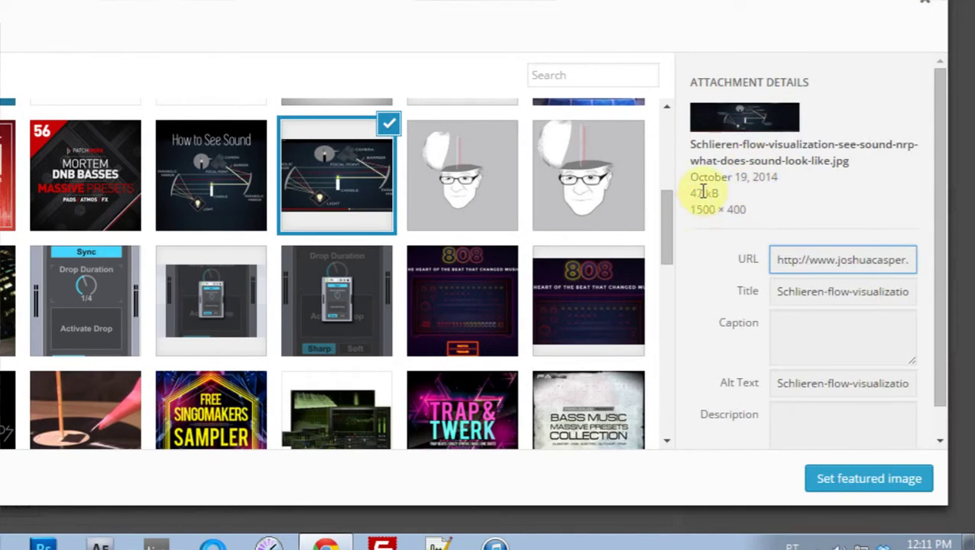
drag(688, 213, 766, 218)
click(757, 222)
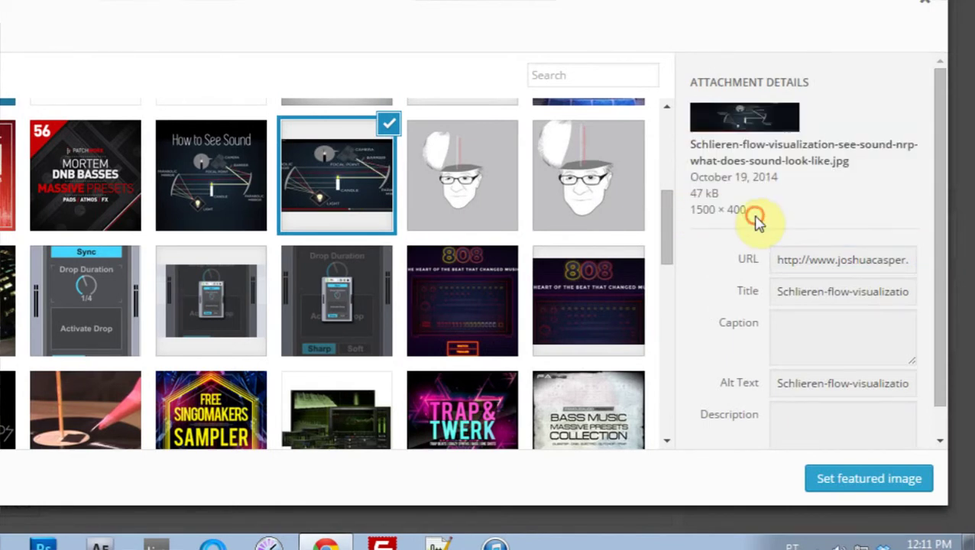
click(795, 266)
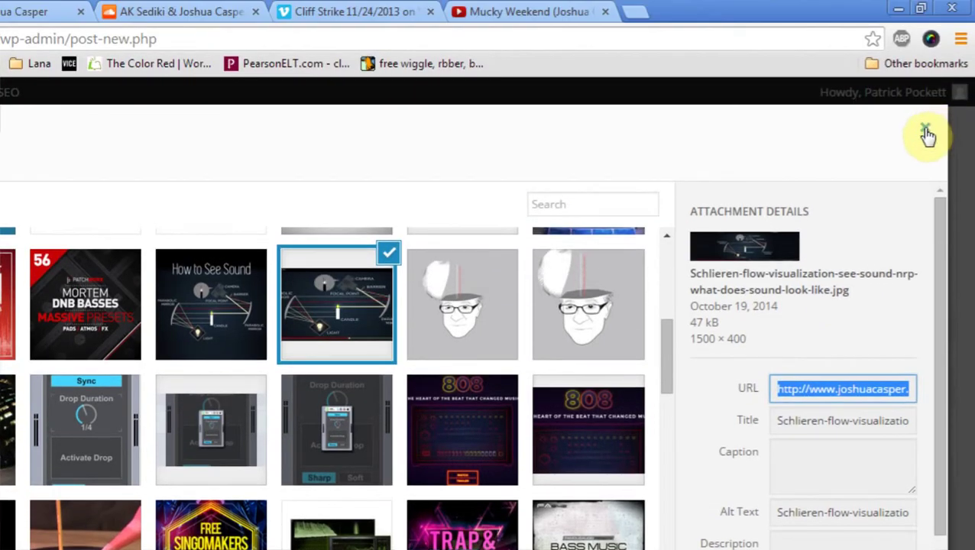
click(925, 1)
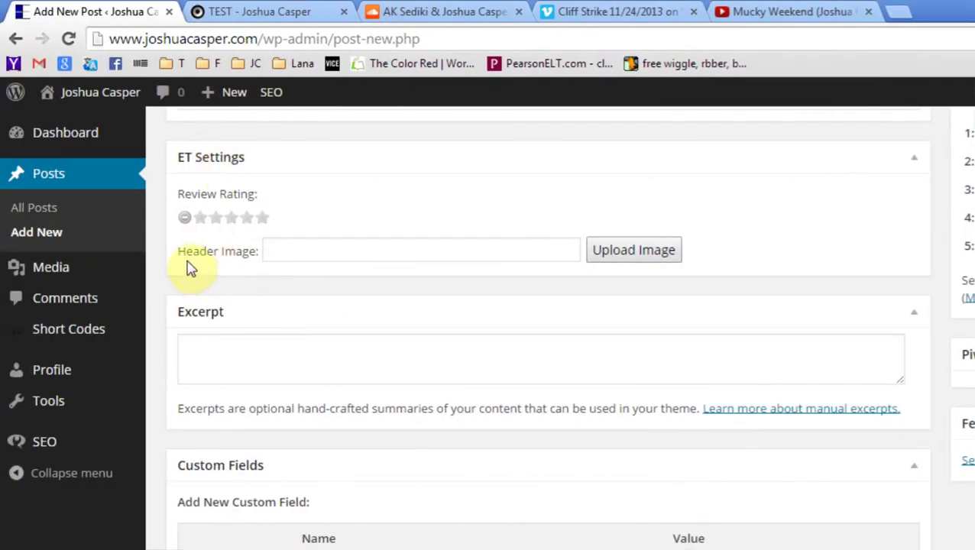
- Paste the image address into Header Image and set How to See Sound as featured image
click(309, 246)
key(ctrl+v)
click(363, 198)
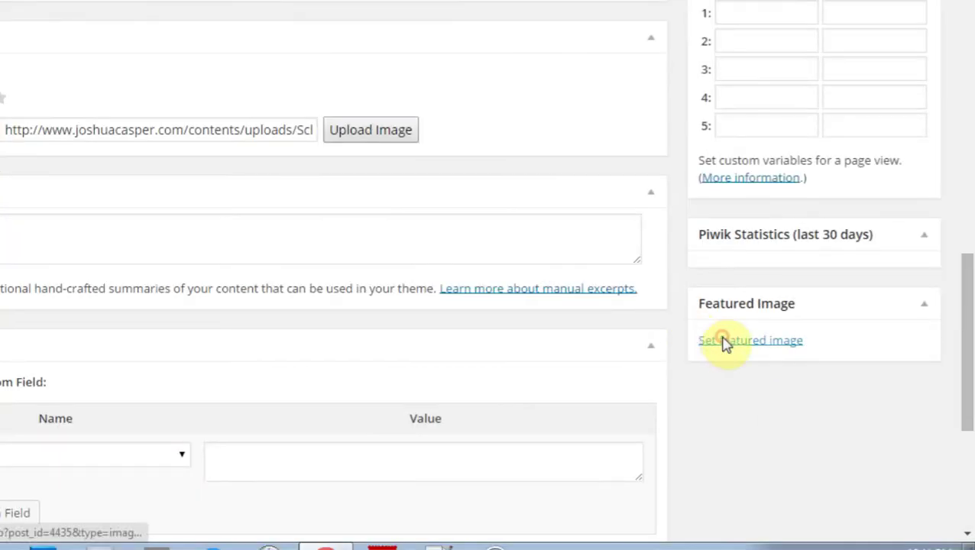
click(726, 430)
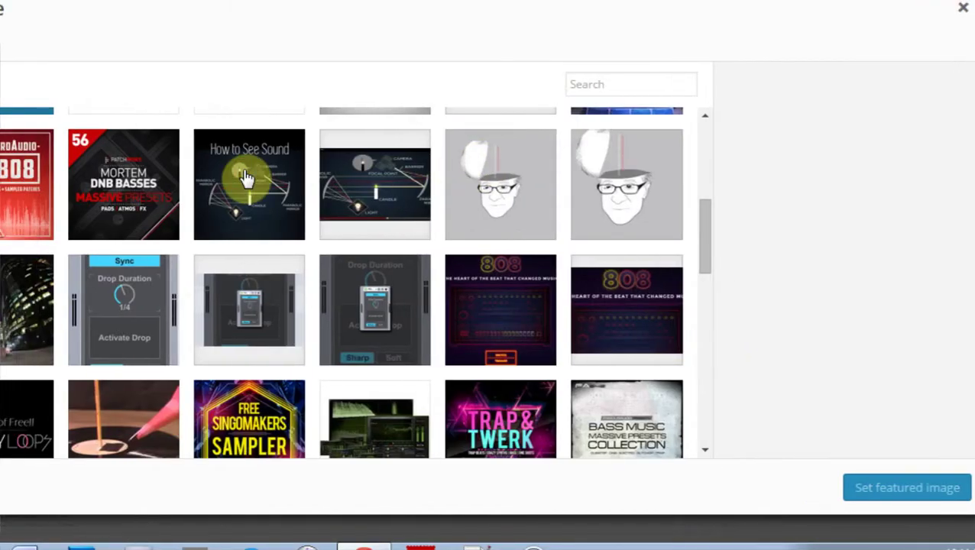
click(246, 177)
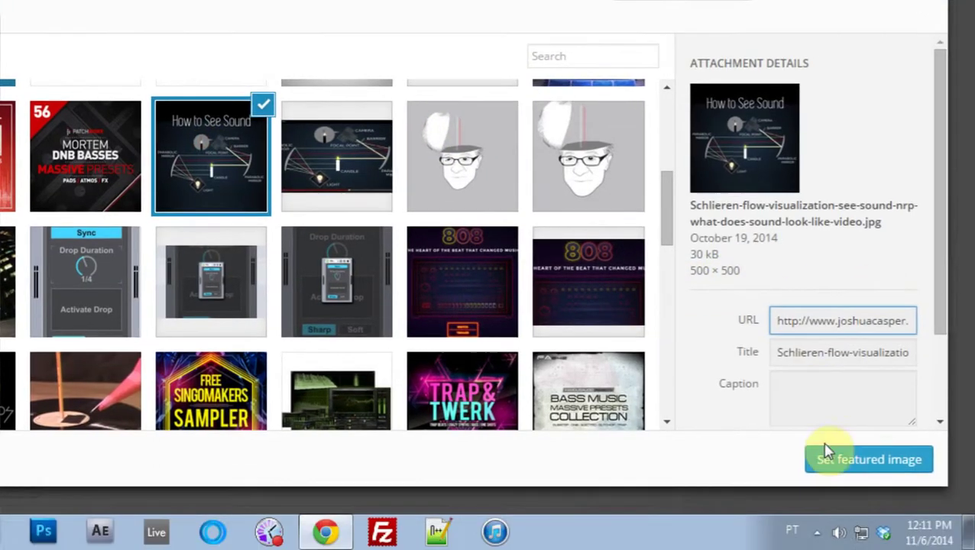
click(869, 498)
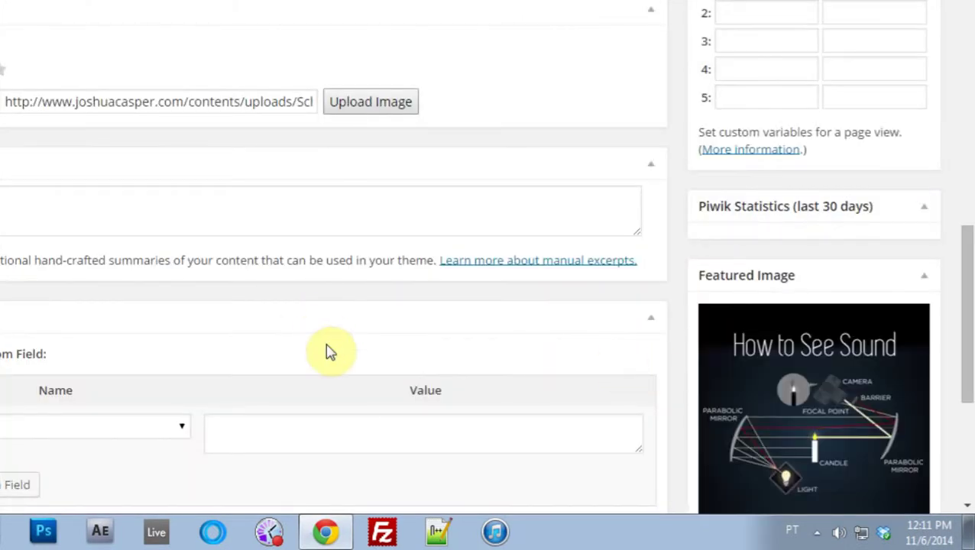
- Insert an empty line after the SoundCloud shortcode, above the YouTube shortcode
scroll(345, 337, up, 8)
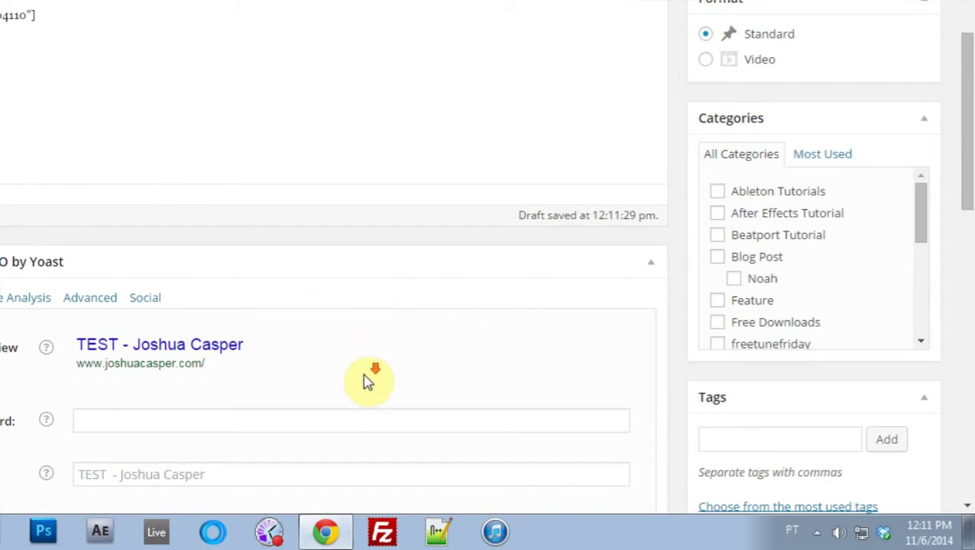
scroll(361, 383, down, 4)
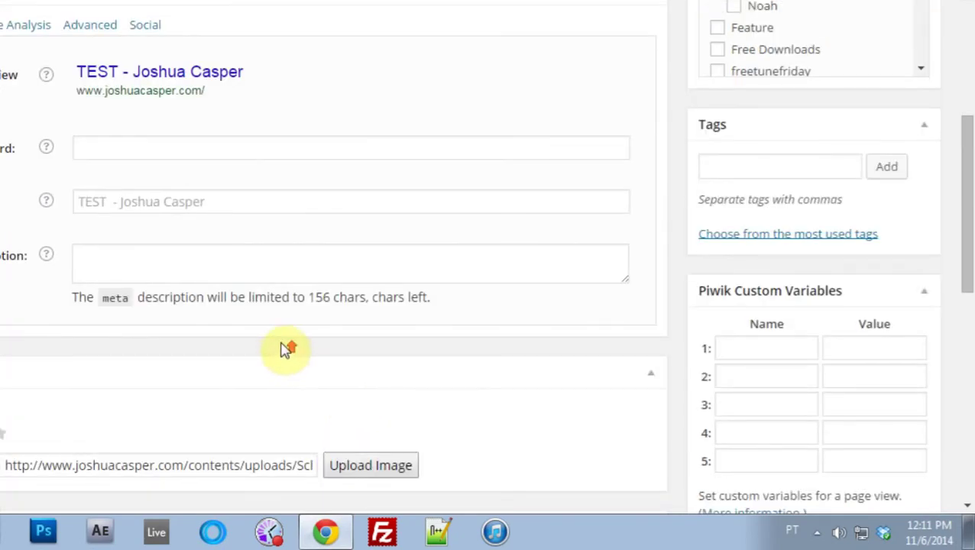
scroll(405, 396, up, 4)
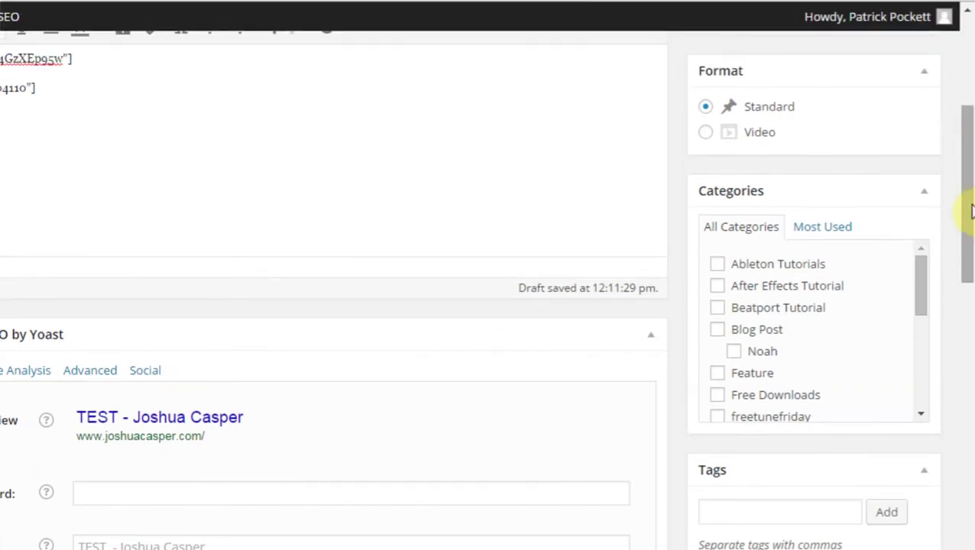
drag(969, 210, 970, 115)
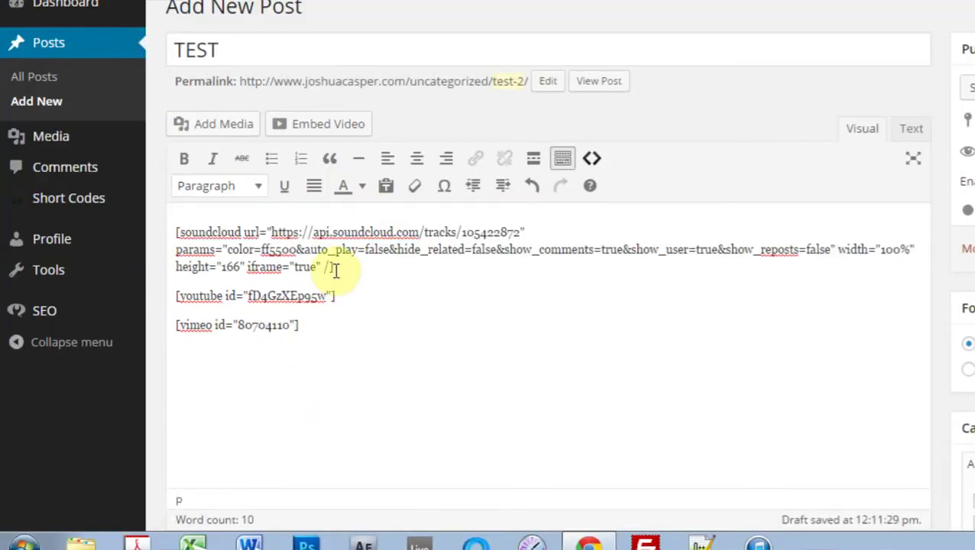
click(334, 347)
key(Return)
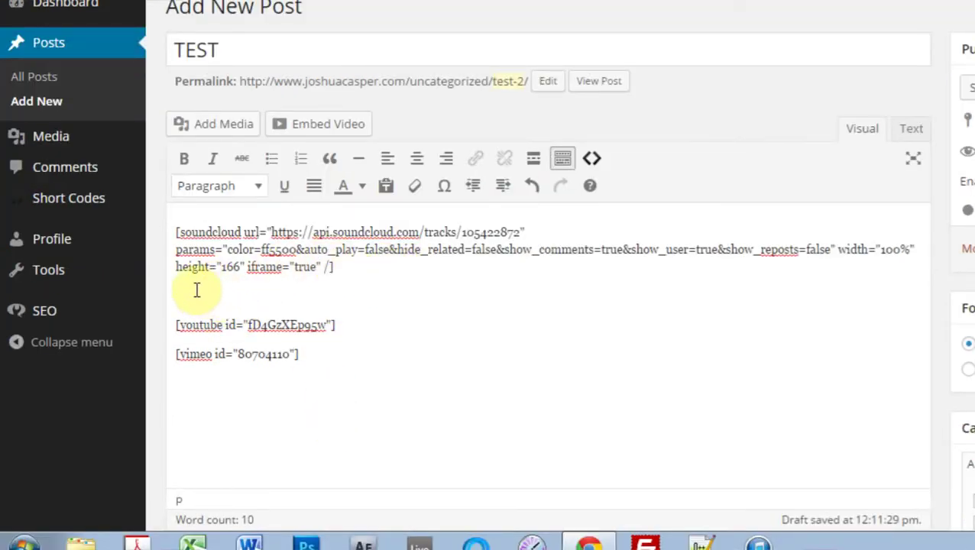
- Insert the Iowa Sax image from the Media Library between the SoundCloud and YouTube shortcodes
click(215, 127)
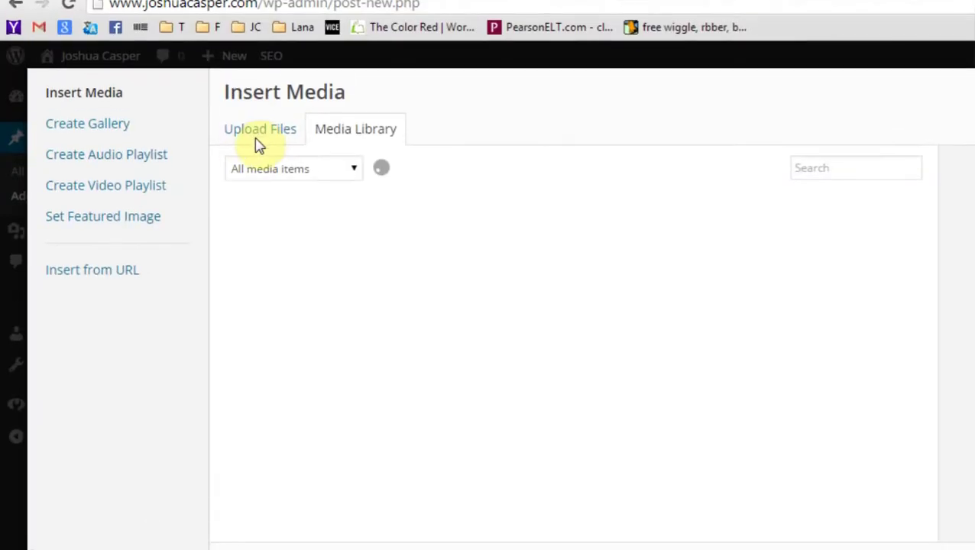
click(259, 47)
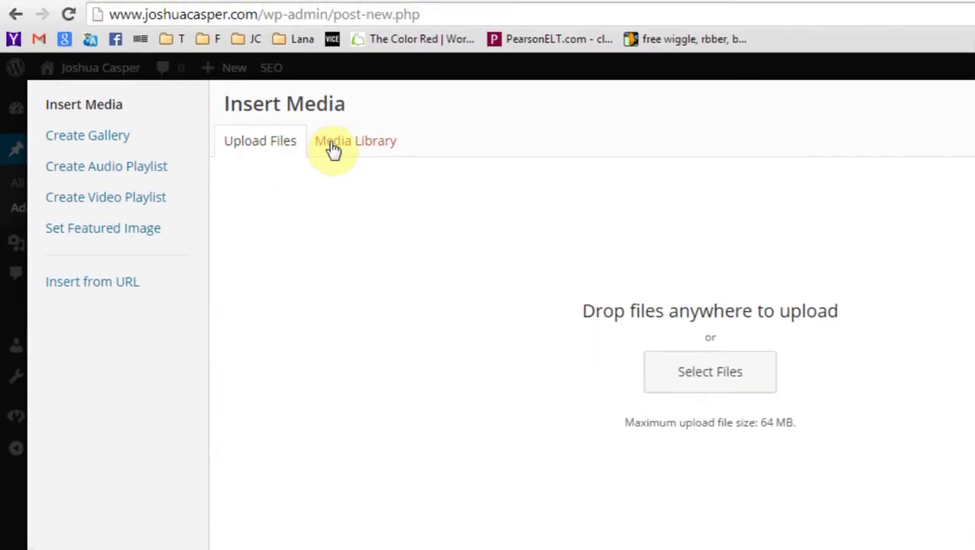
click(334, 147)
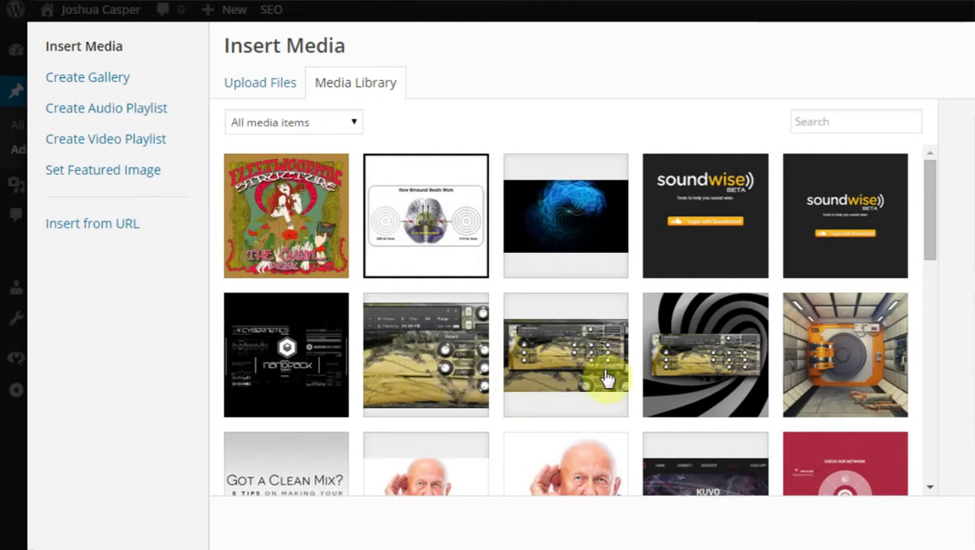
click(581, 430)
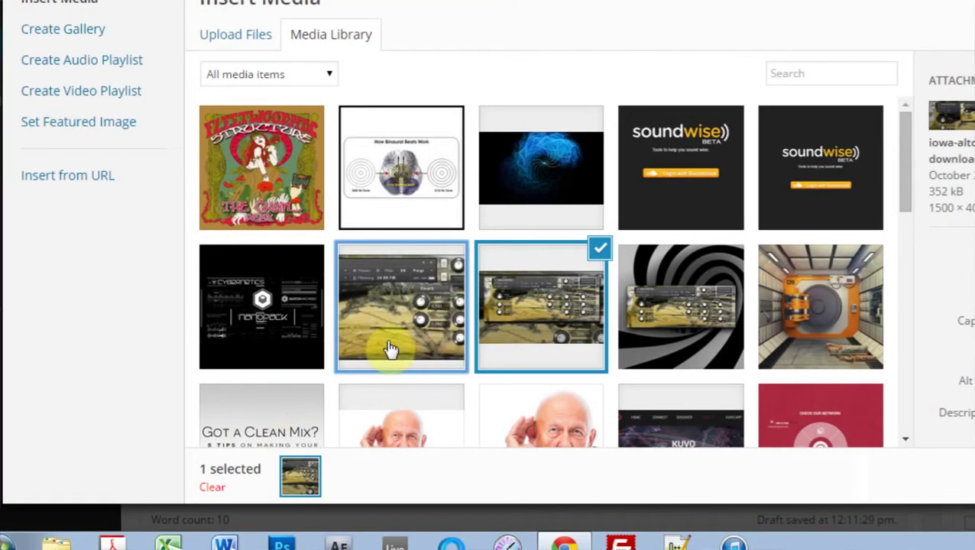
click(304, 390)
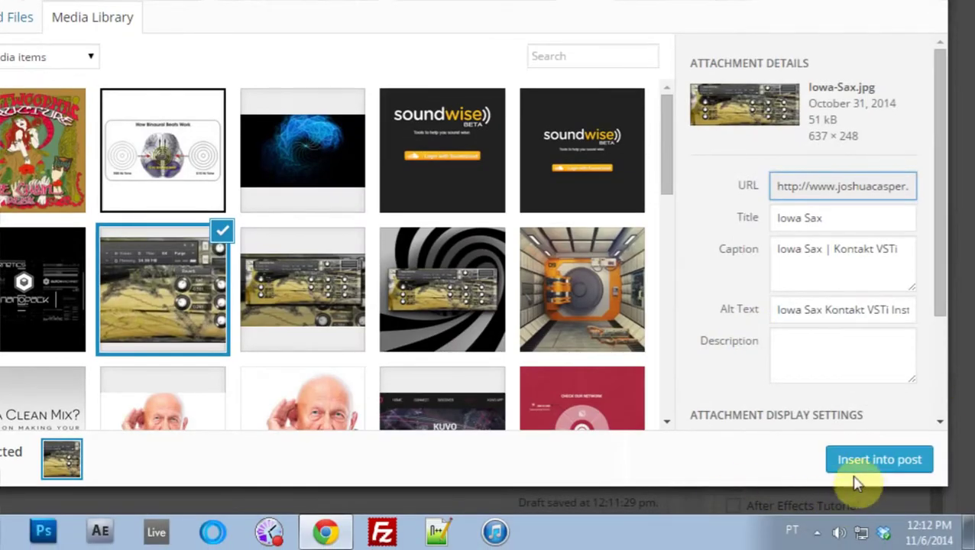
click(860, 467)
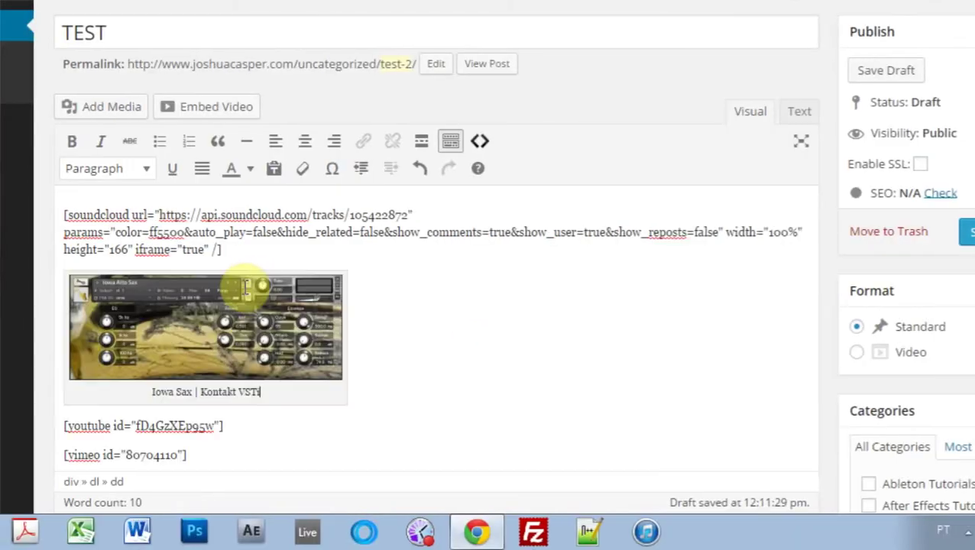
- Select the captioned Iowa Sax image in the Visual editor to reveal its edit and remove icons
click(200, 352)
drag(265, 393, 126, 394)
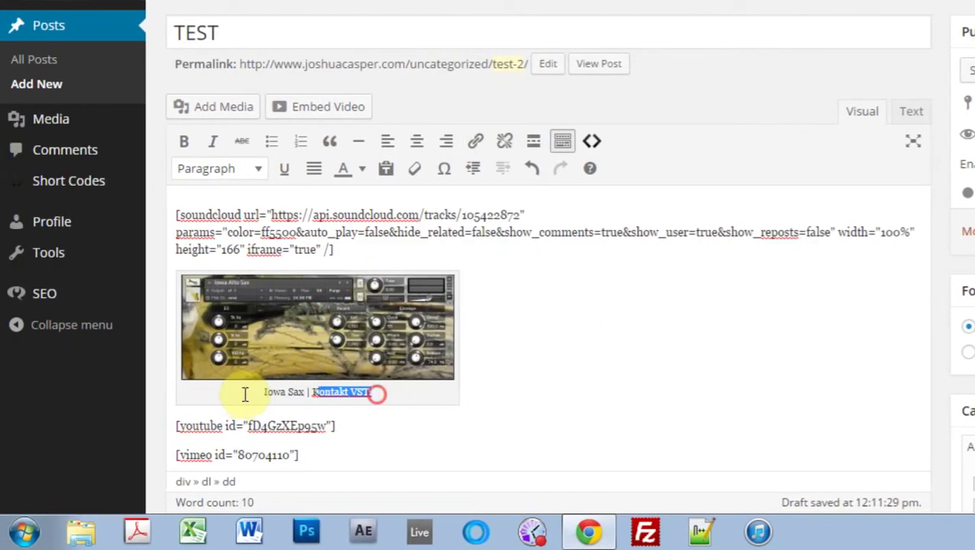
click(595, 328)
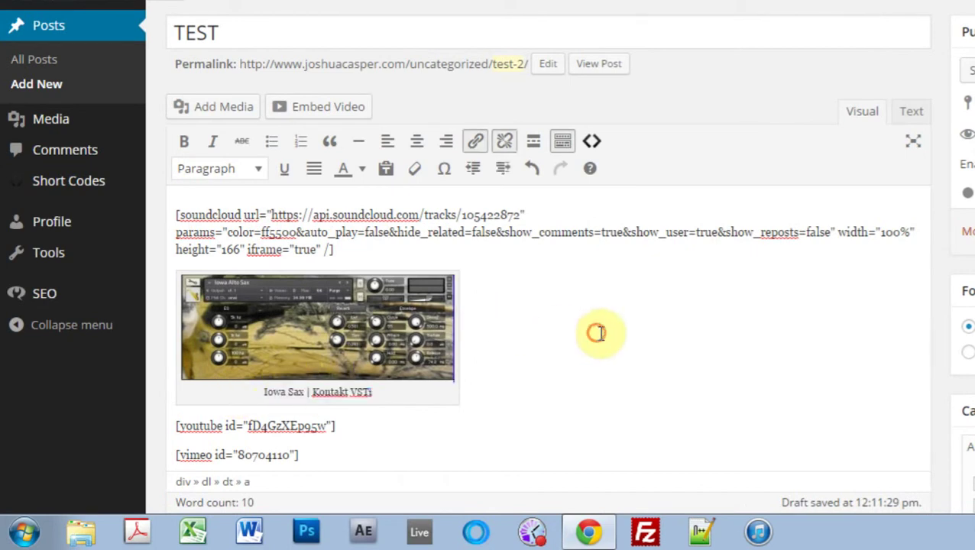
click(299, 335)
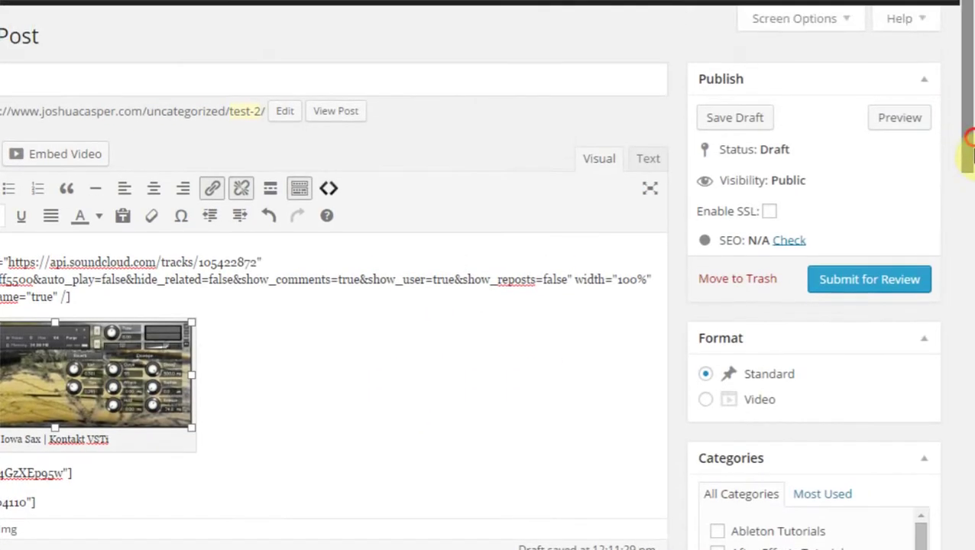
drag(966, 148, 958, 311)
drag(965, 252, 967, 230)
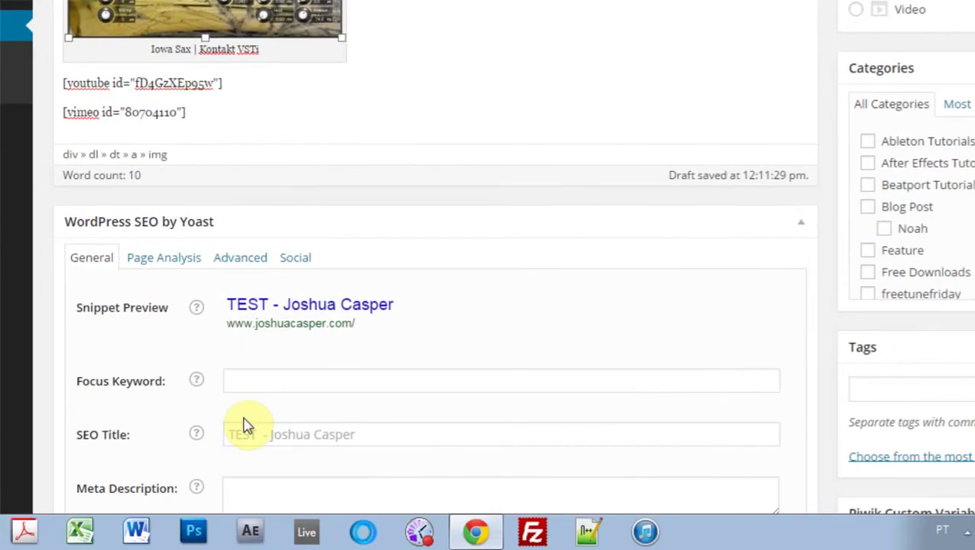
scroll(95, 460, up, 2)
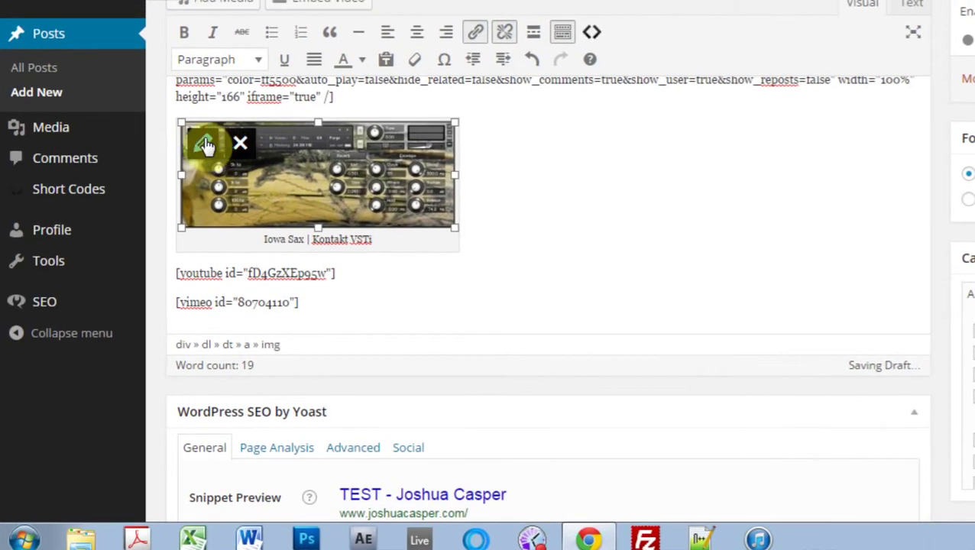
- Open the Iowa Sax image's details and check its alternative text and caption
click(205, 146)
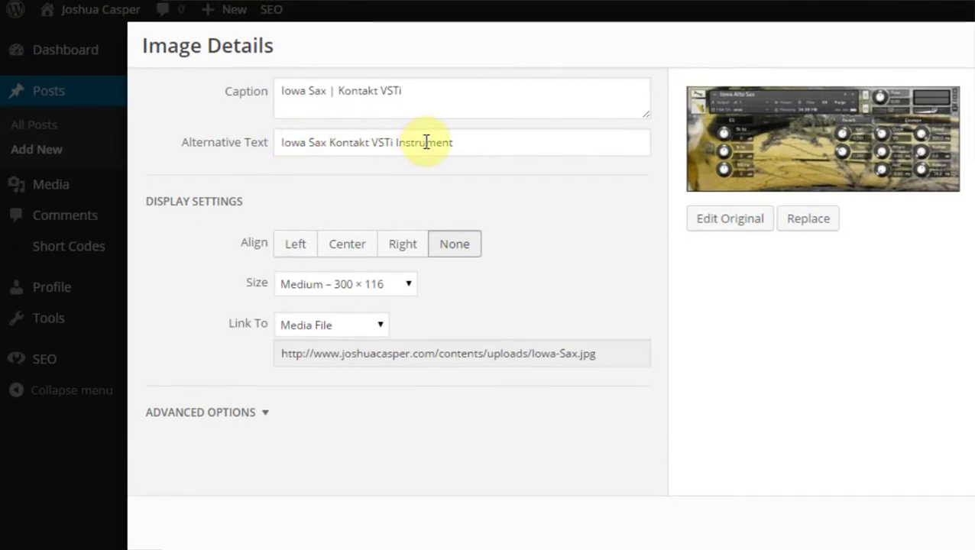
click(488, 144)
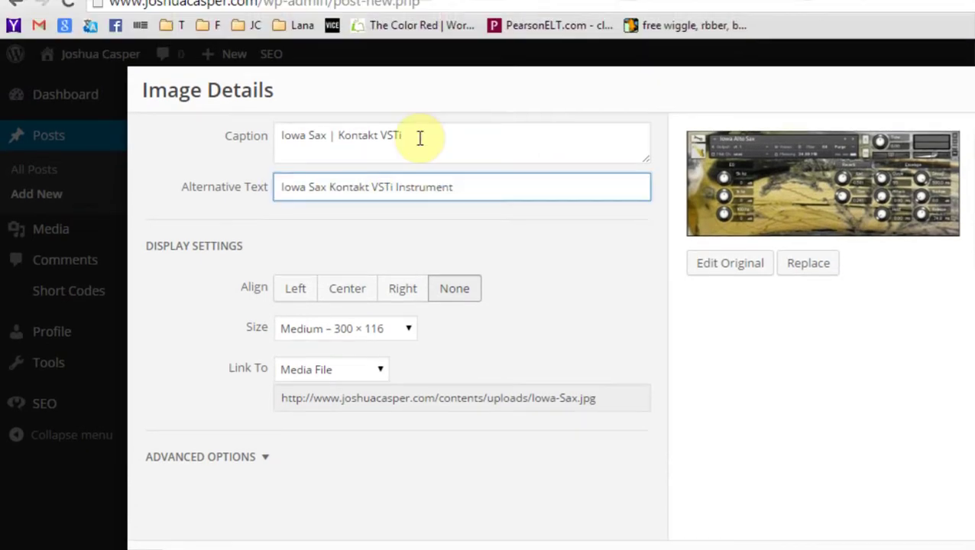
click(412, 91)
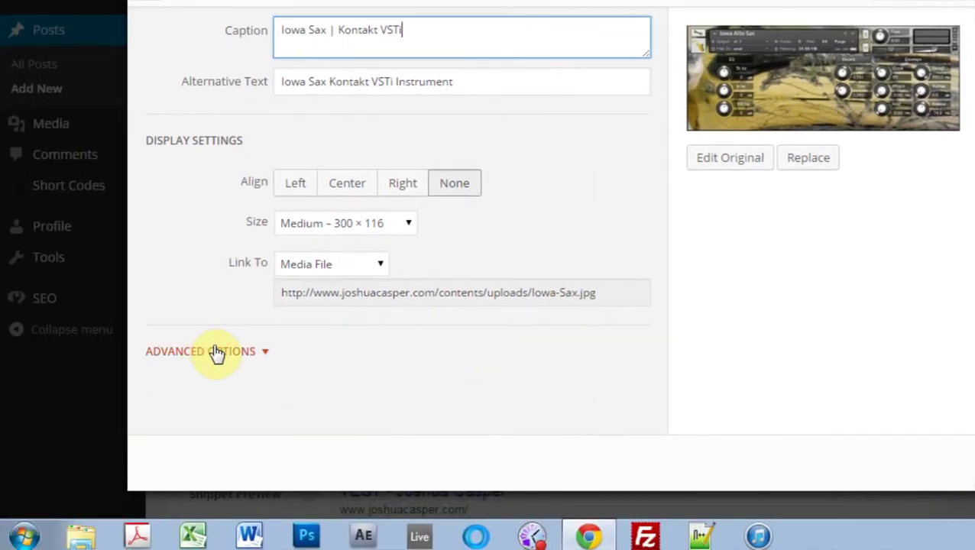
- Review the image's advanced options, link address, alternative text and caption in Image Details
click(107, 425)
scroll(118, 447, down, 2)
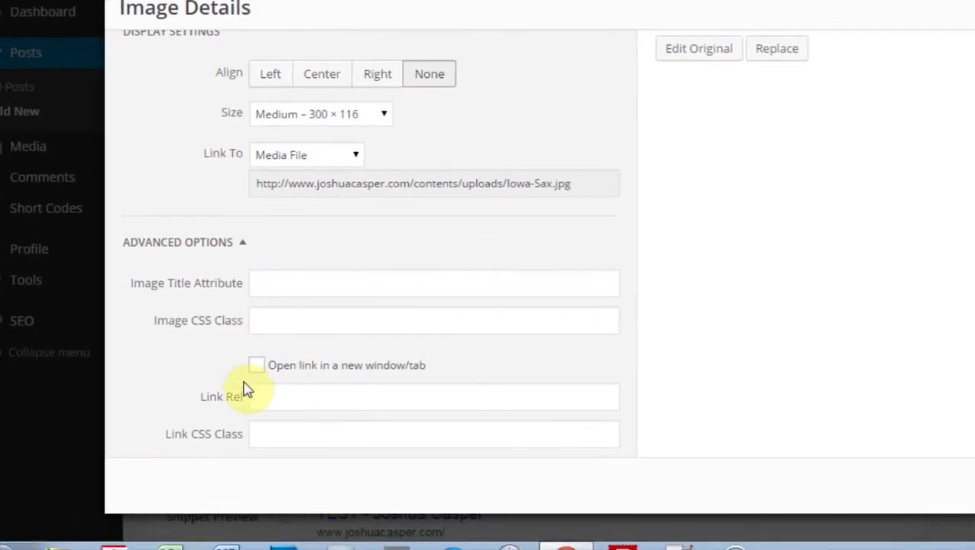
click(244, 243)
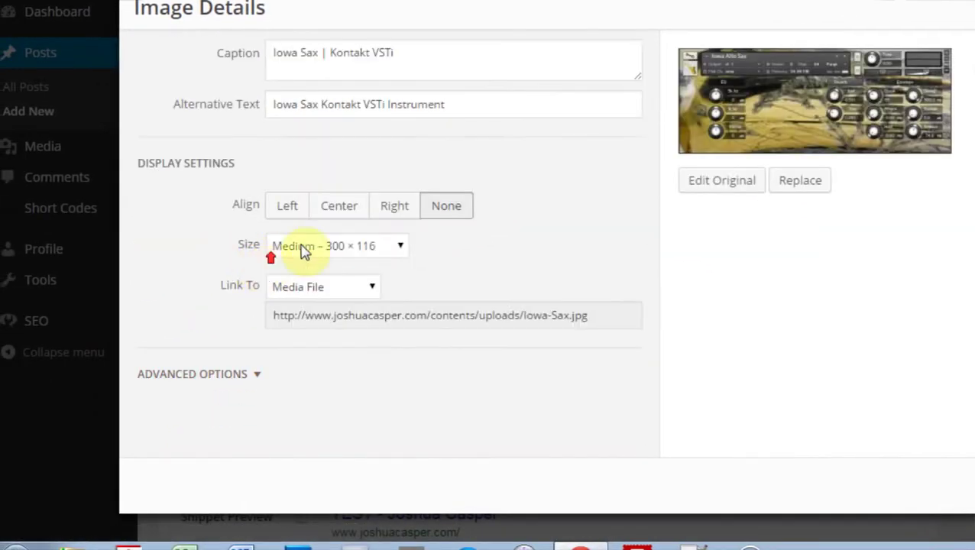
drag(533, 317, 573, 325)
click(307, 107)
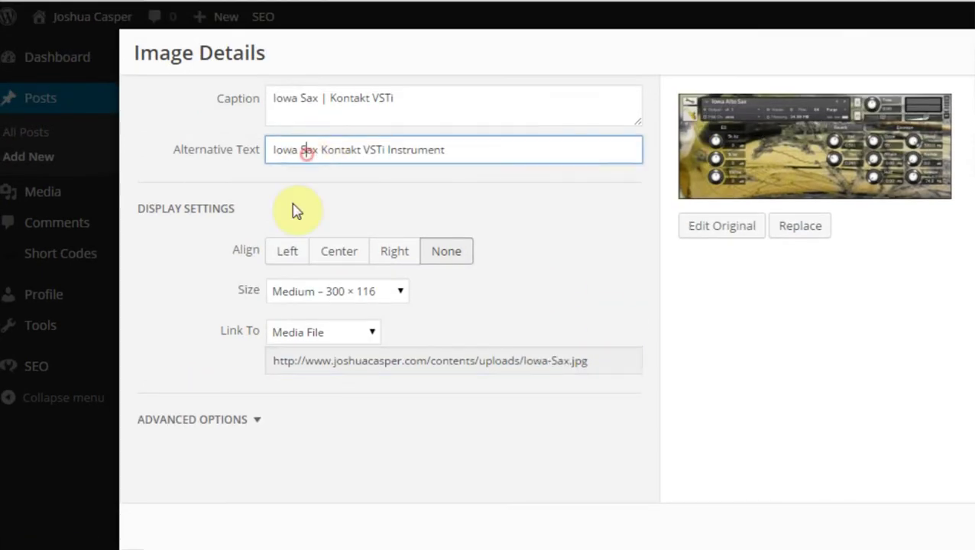
click(327, 52)
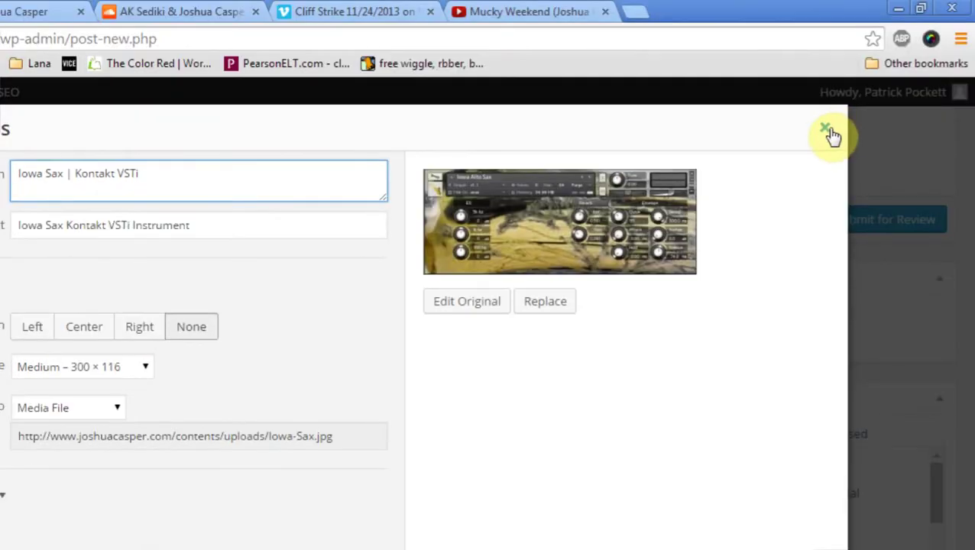
click(825, 5)
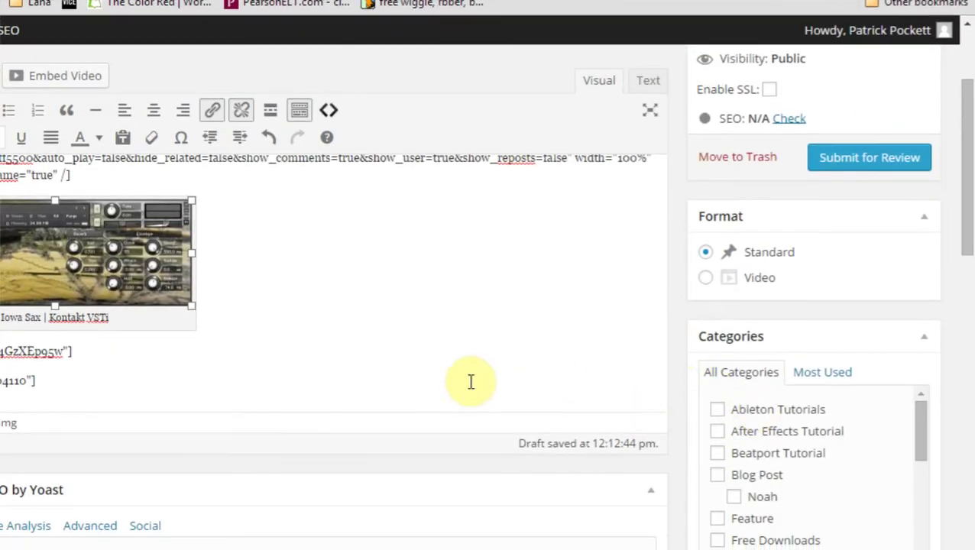
drag(968, 211, 954, 360)
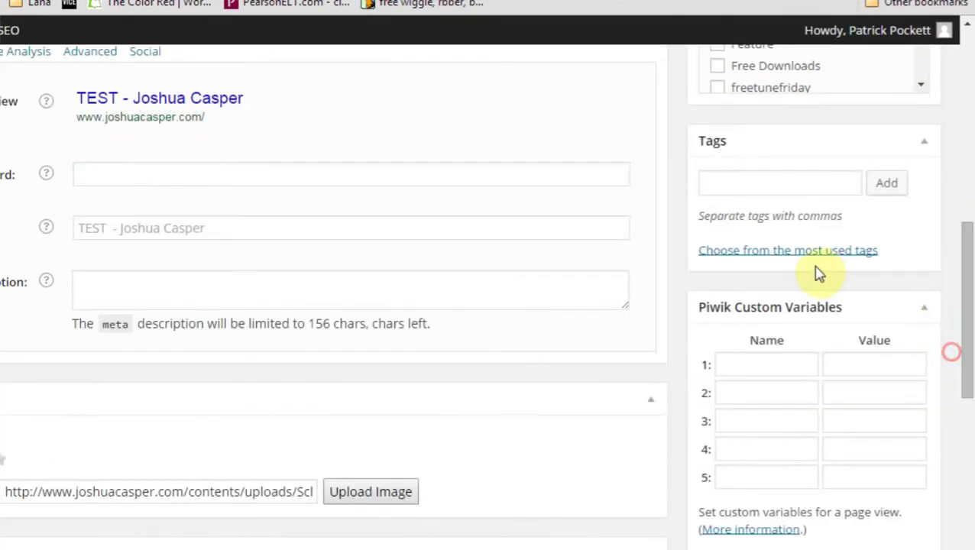
scroll(243, 277, up, 3)
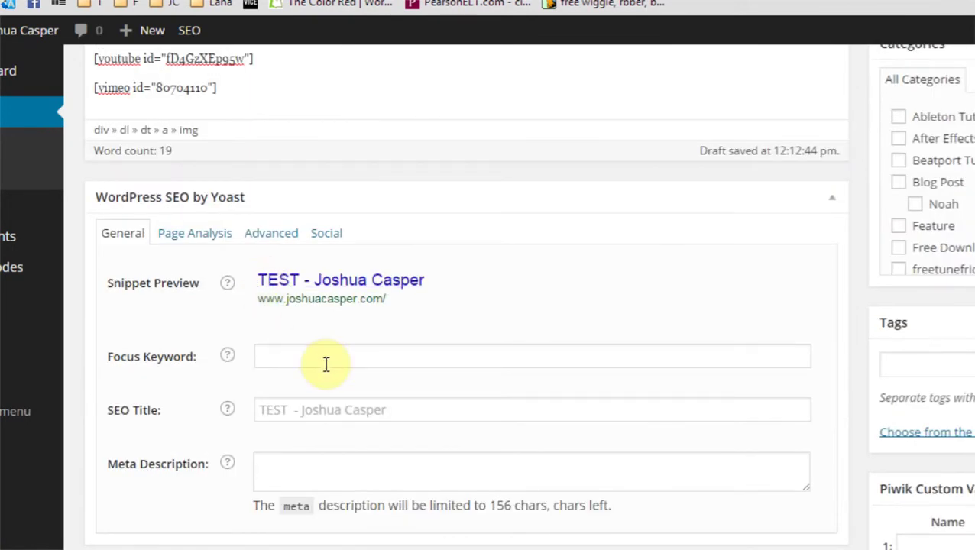
drag(958, 234, 962, 142)
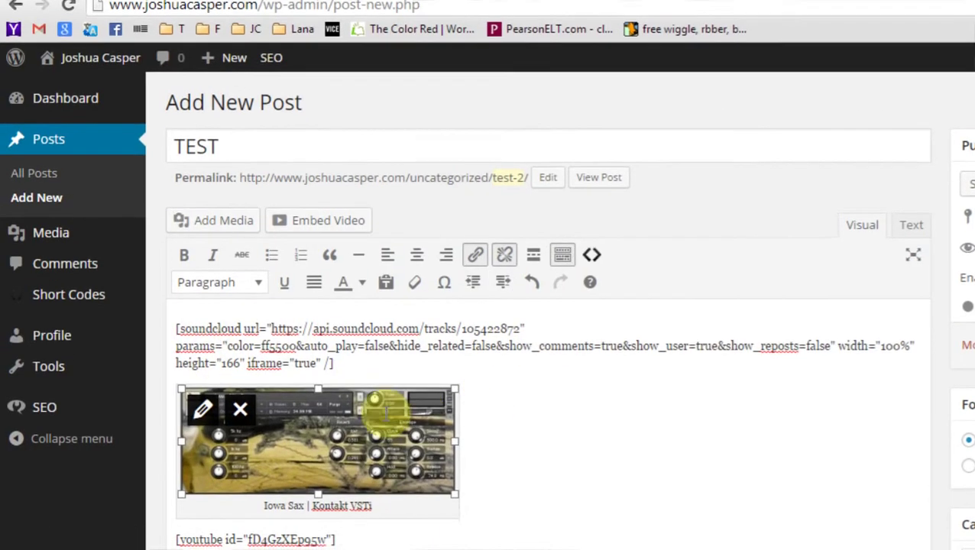
- Set the Iowa Sax image's alignment to Center, keeping the Medium size
click(41, 450)
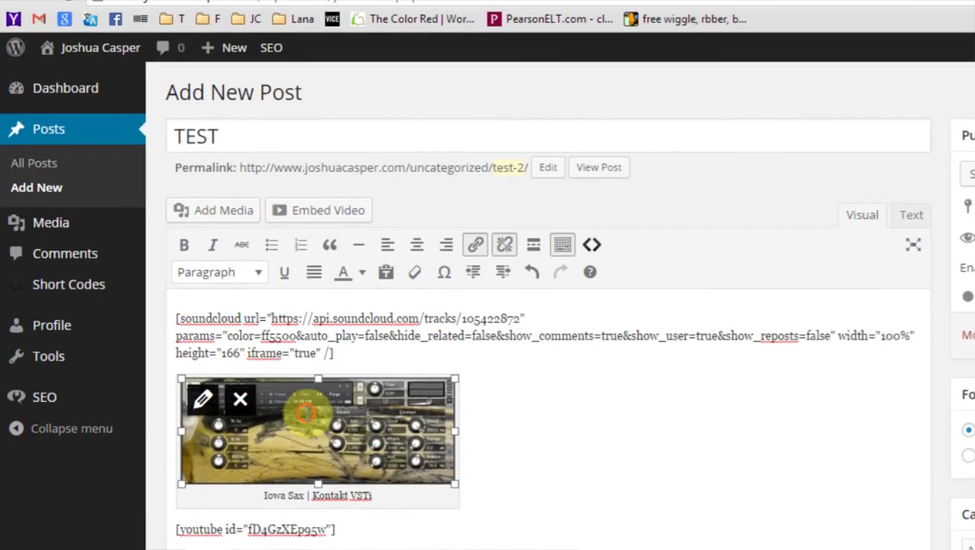
click(202, 399)
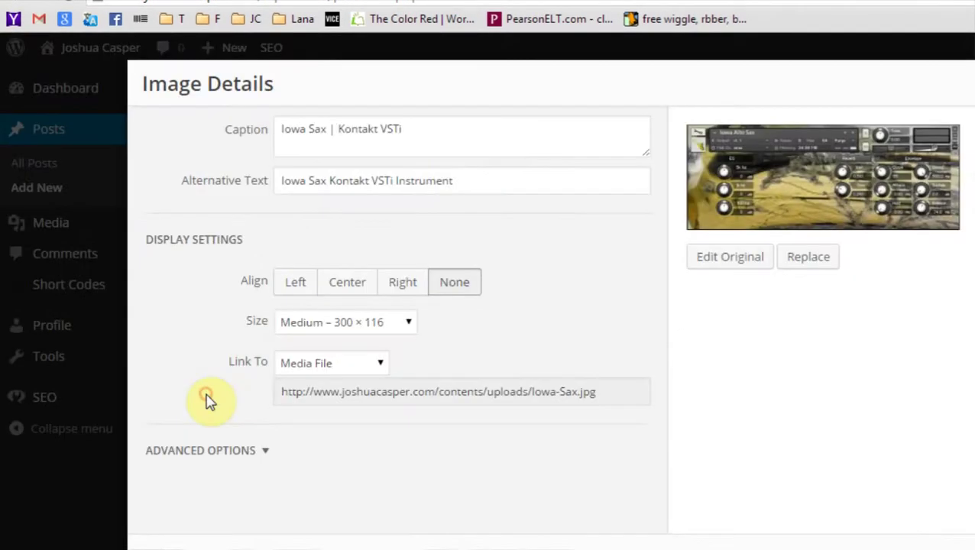
click(348, 285)
click(295, 285)
click(337, 284)
click(367, 324)
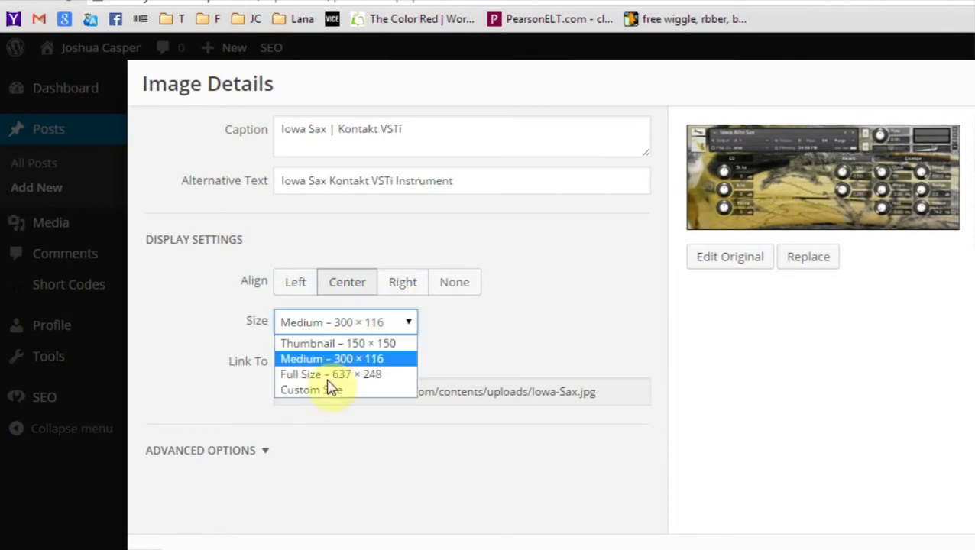
click(143, 344)
- Make the image link to a Custom URL pointing at Iowa-Sax.jpg and close Image Details
click(337, 367)
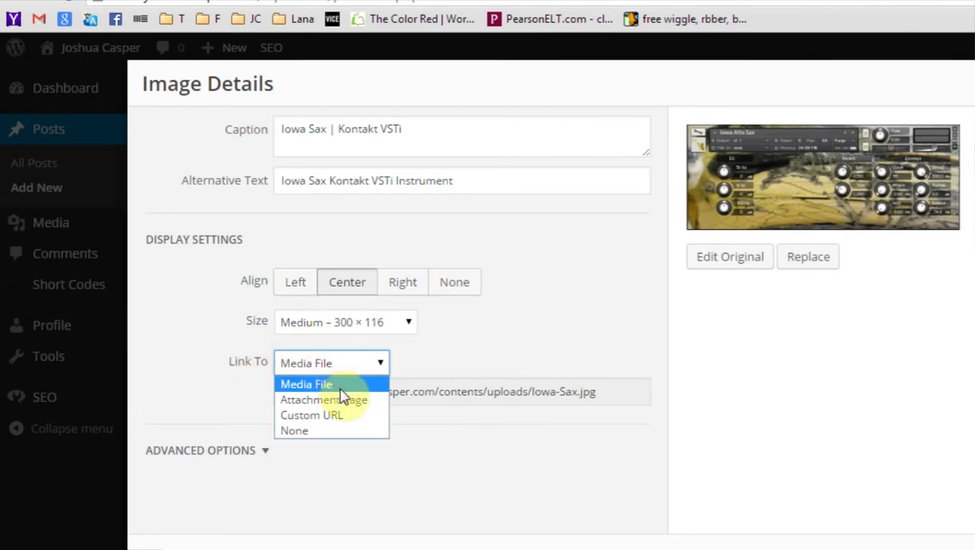
click(440, 337)
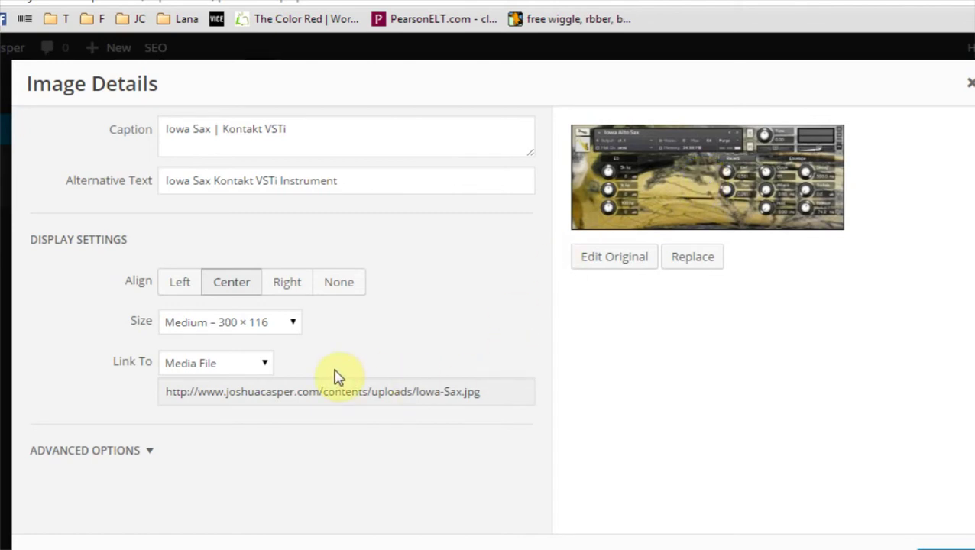
click(169, 365)
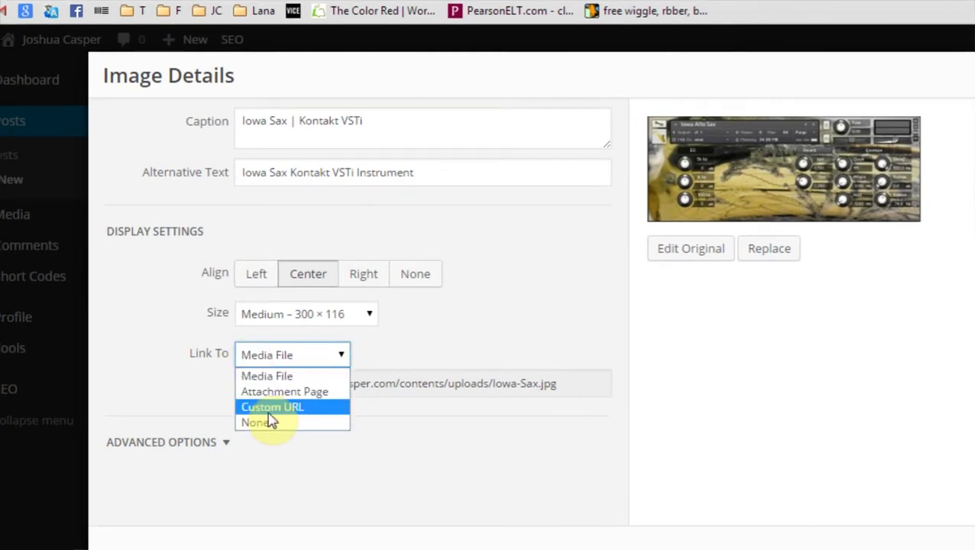
click(269, 413)
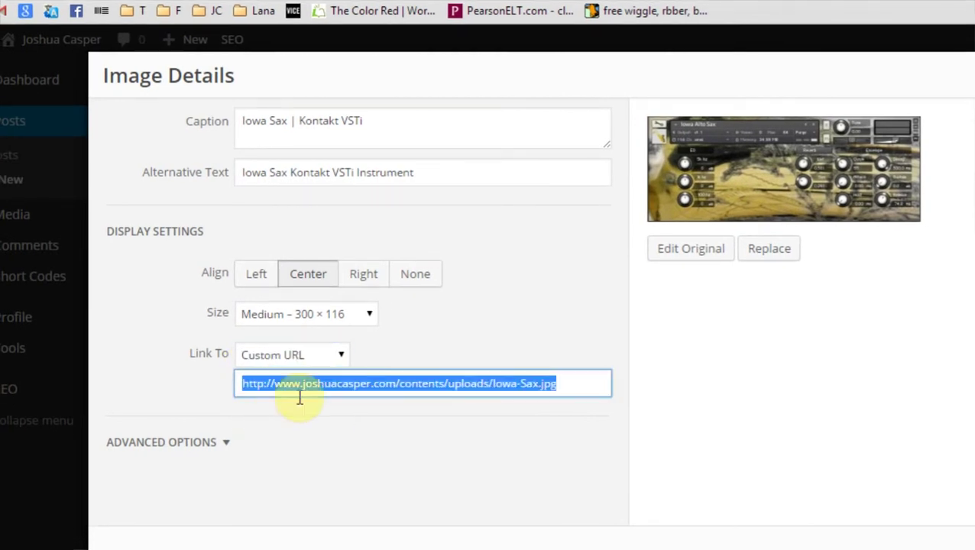
click(394, 384)
drag(585, 384, 246, 382)
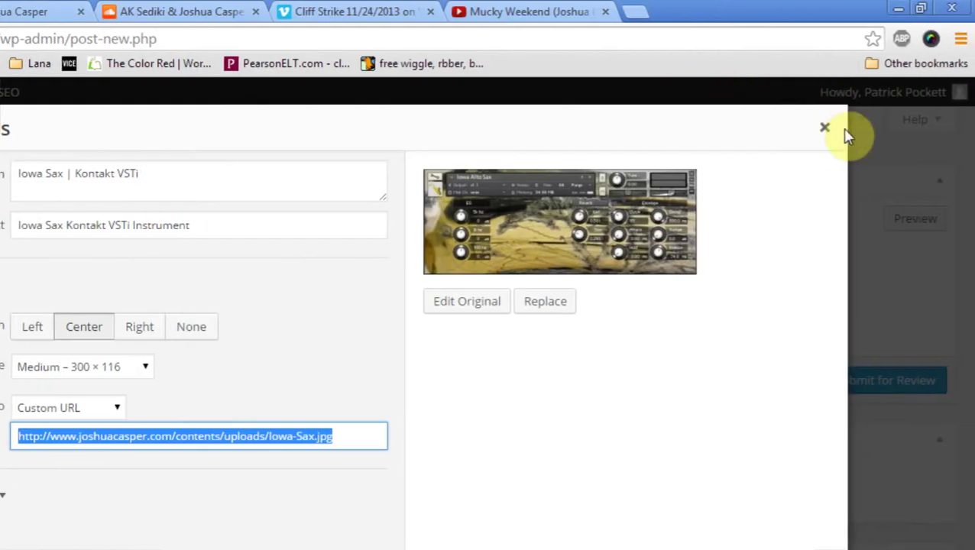
click(824, 128)
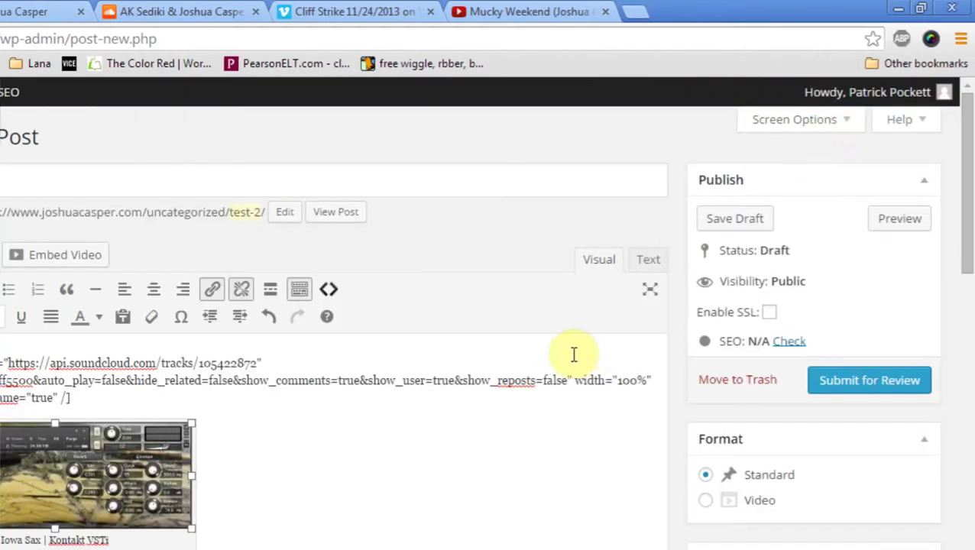
- Tick the Noah, After Effects Tutorial and Free Downloads categories for the TEST post
drag(967, 170, 972, 268)
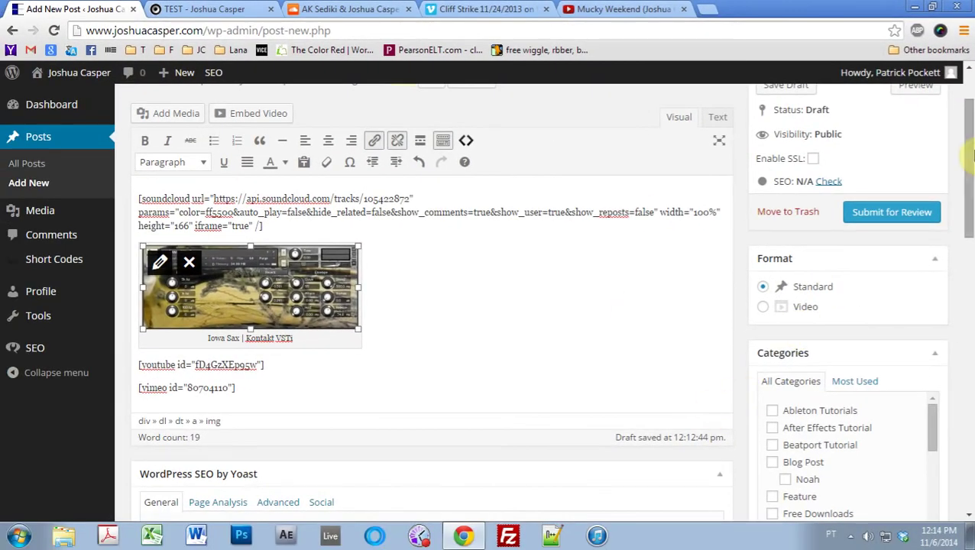
drag(968, 187, 970, 250)
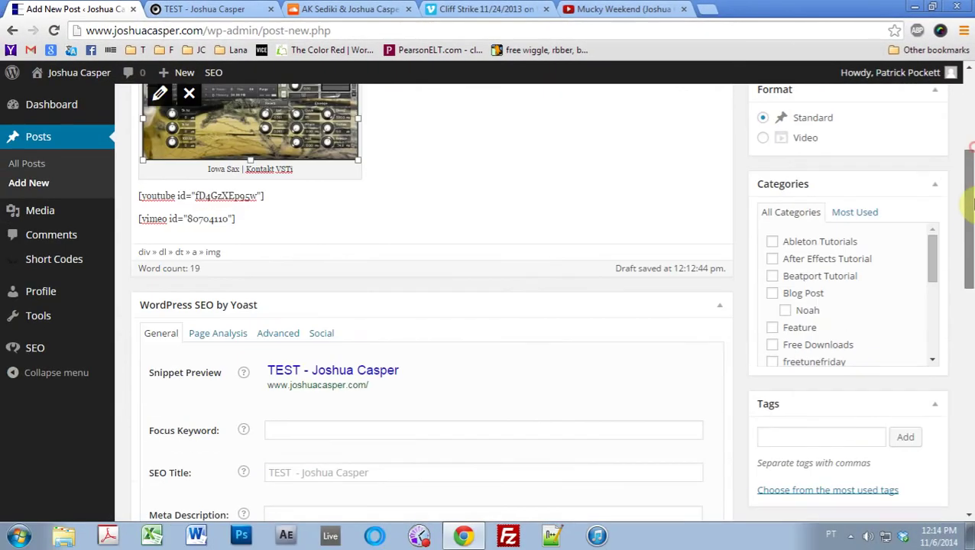
click(811, 121)
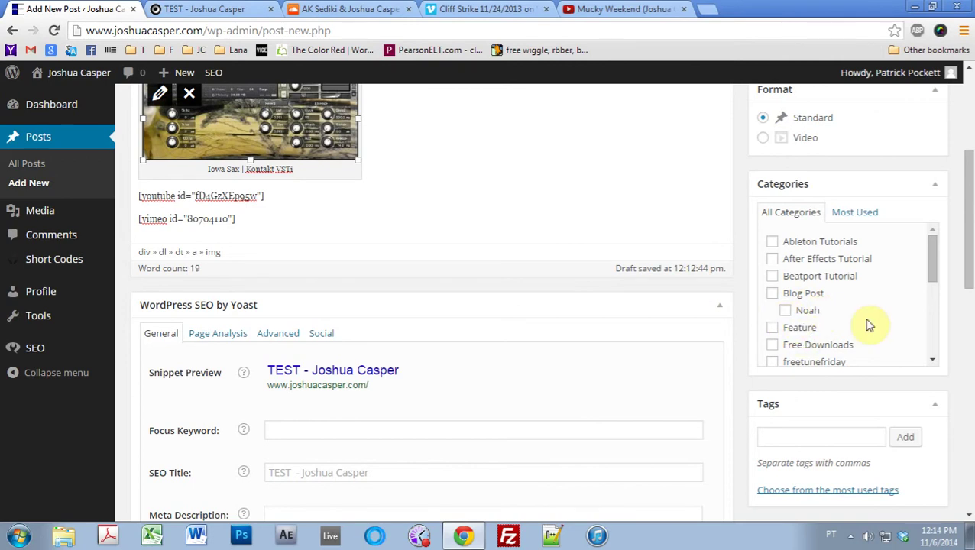
click(786, 311)
click(772, 260)
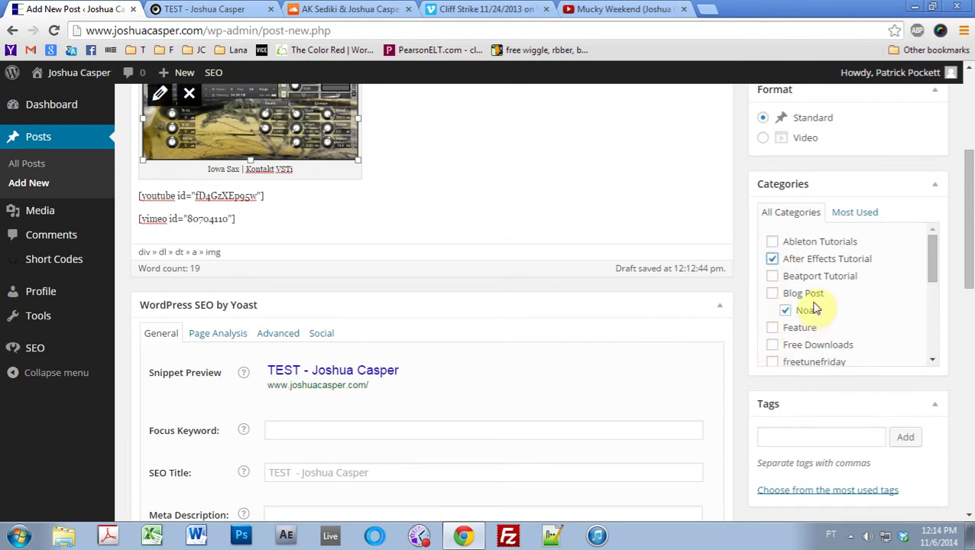
scroll(814, 308, down, 3)
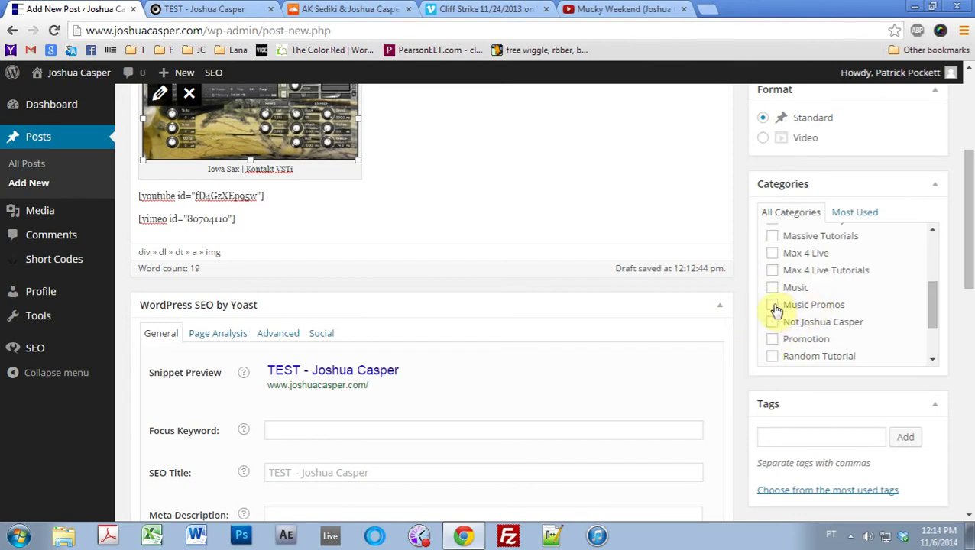
scroll(795, 317, up, 2)
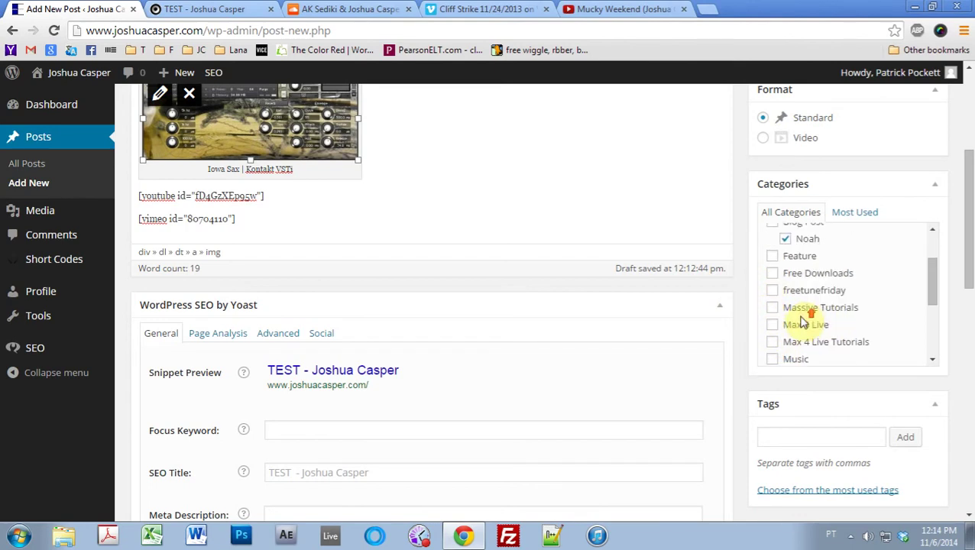
click(771, 273)
scroll(776, 293, up, 3)
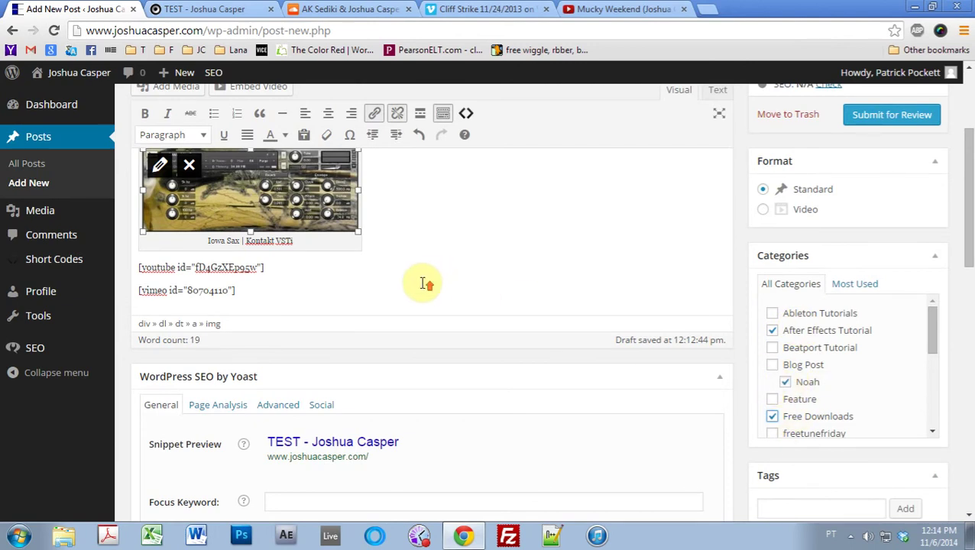
scroll(422, 279, up, 1)
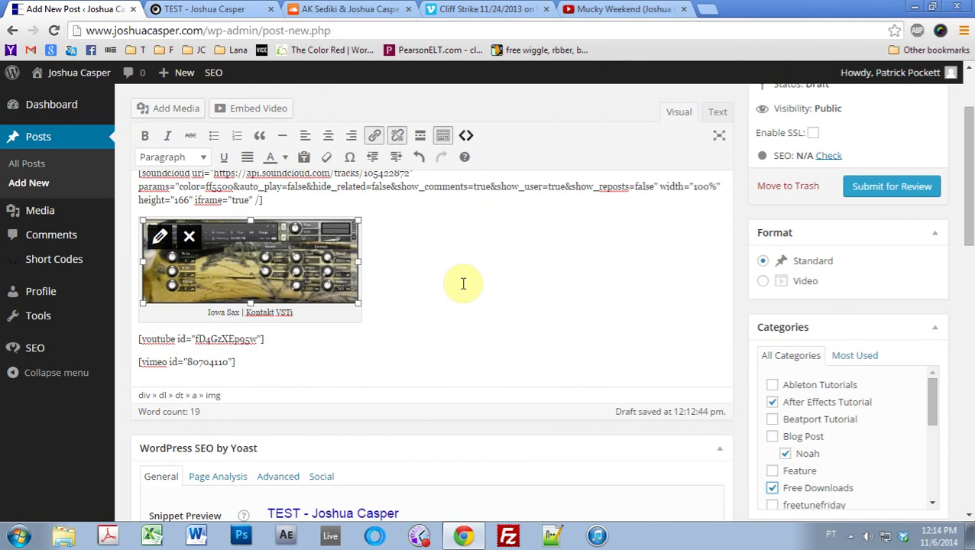